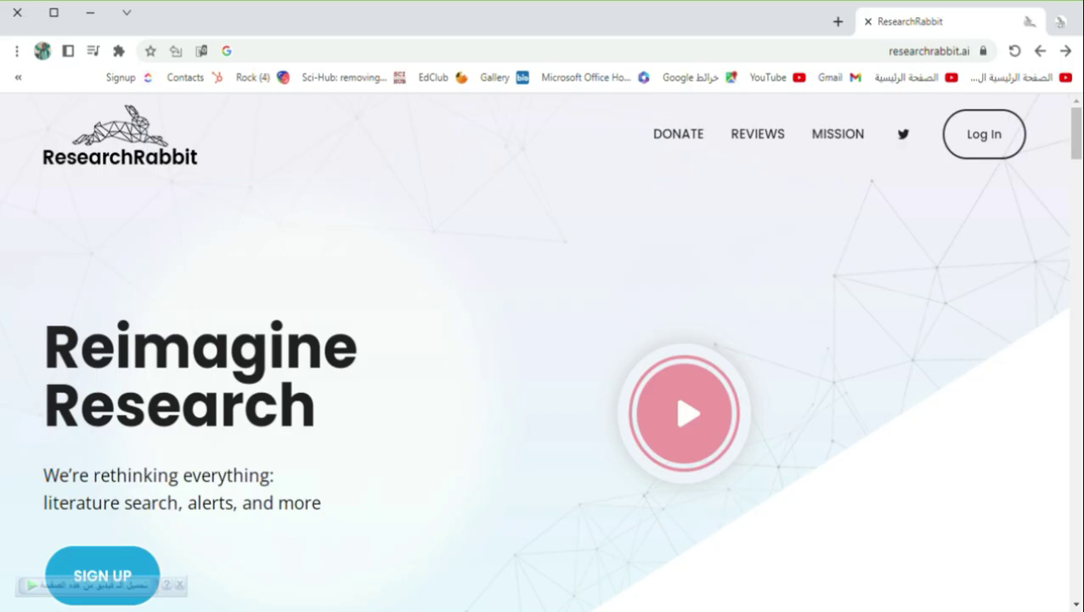
# Switch from the ResearchRabbit website to the already open web app at researchrabbitapp.com/home.
pyautogui.click(931, 62)
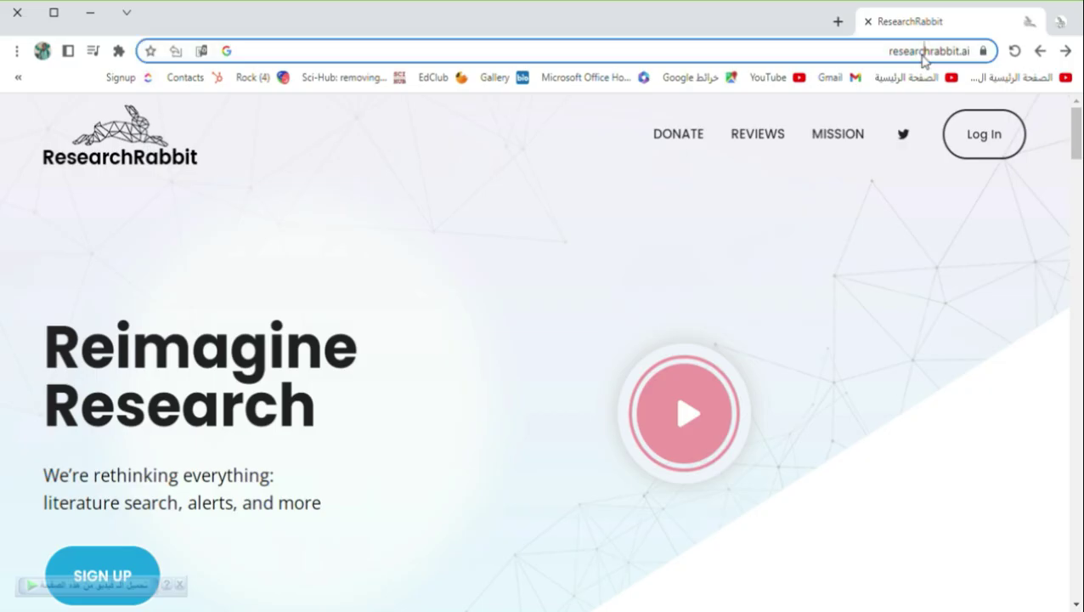
pyautogui.click(891, 283)
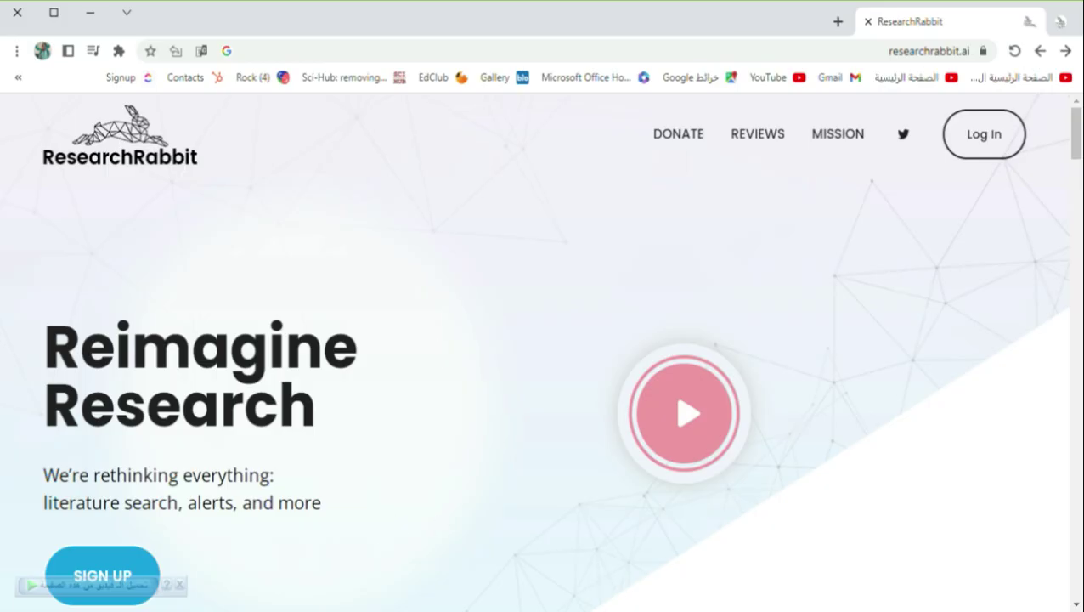
pyautogui.click(1066, 48)
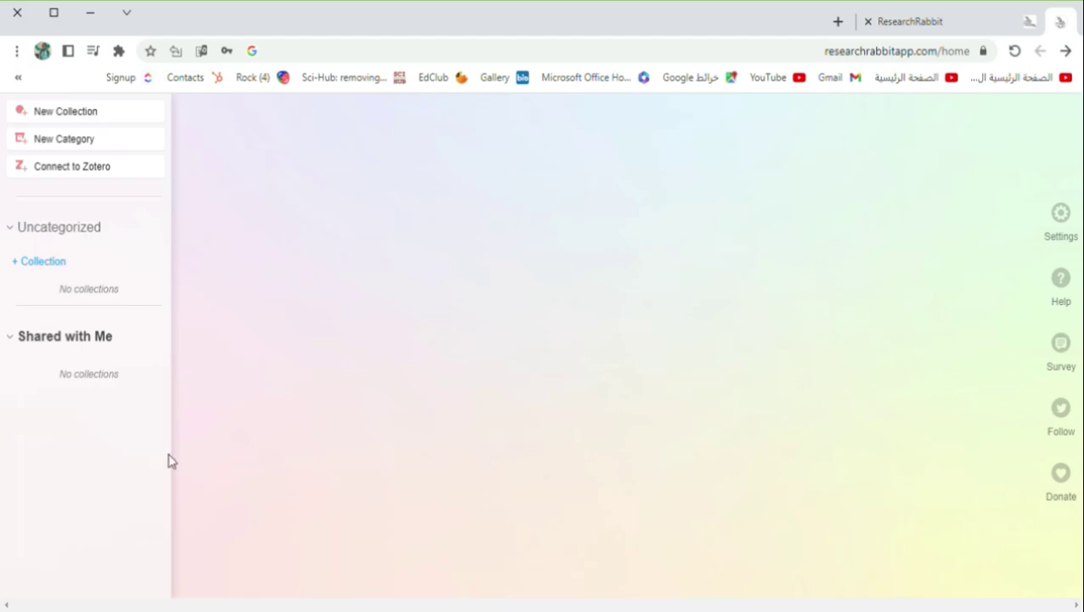
# Create a new category named CQDs and accept its creation.
pyautogui.click(82, 138)
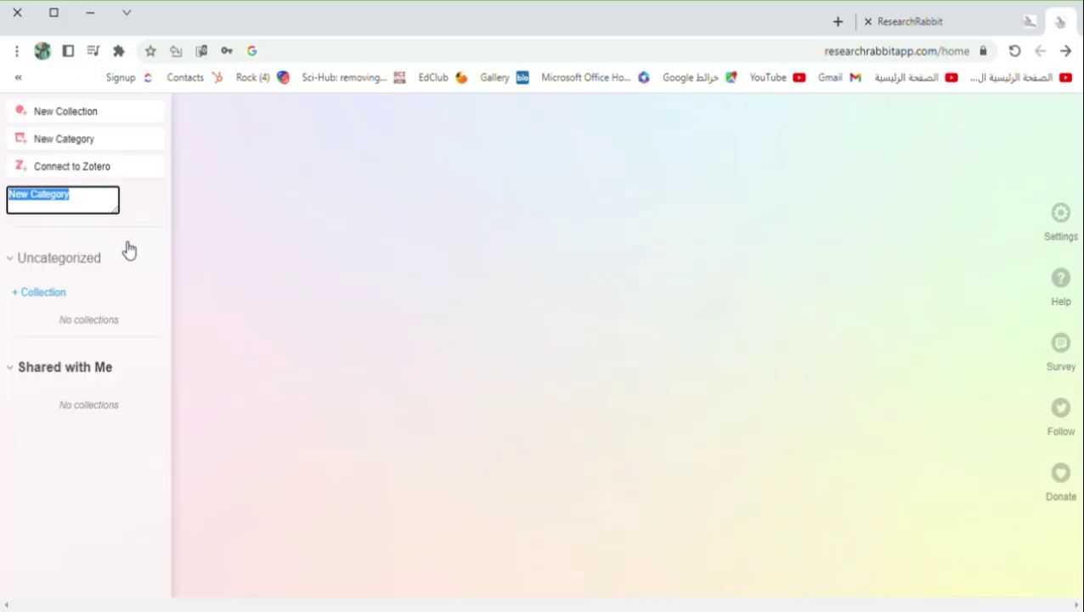
pyautogui.write('CQDs')
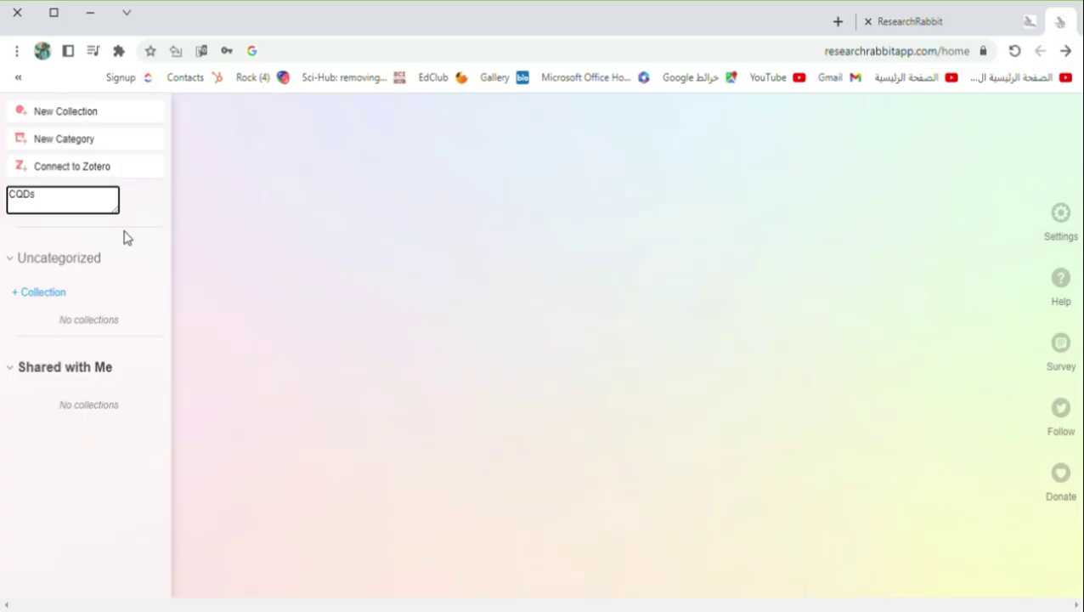
pyautogui.press('Return')
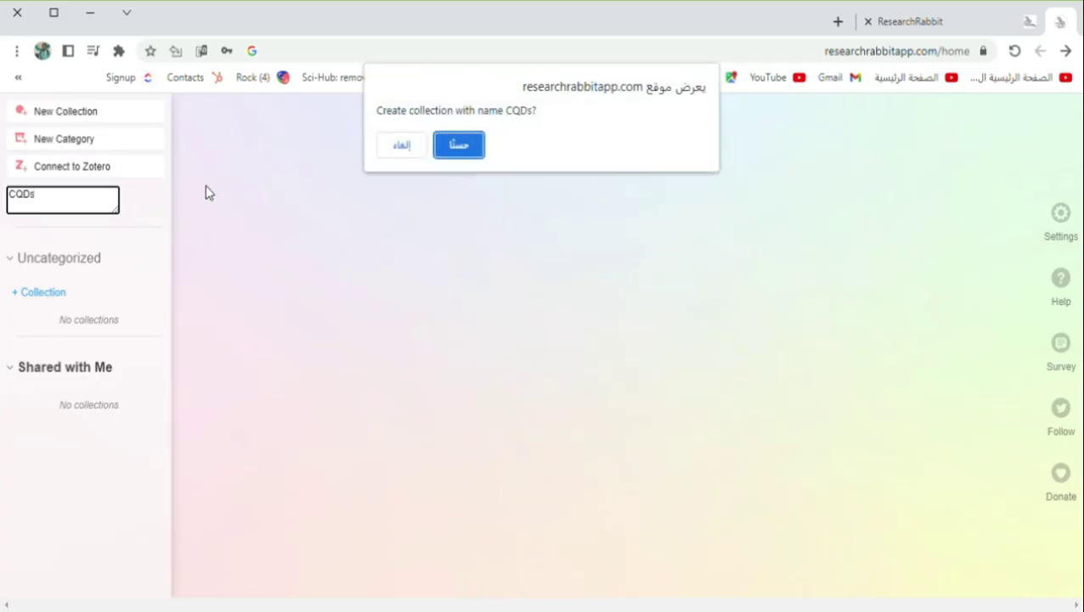
pyautogui.click(476, 149)
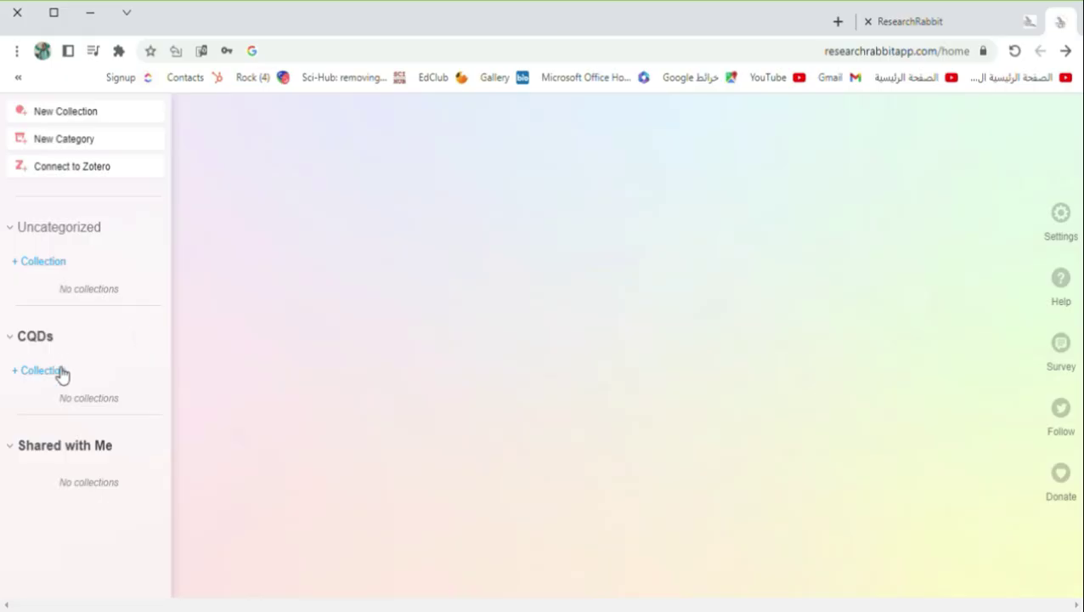
# Create a collection named synthesis in the CQDs category and accept its creation.
pyautogui.click(59, 375)
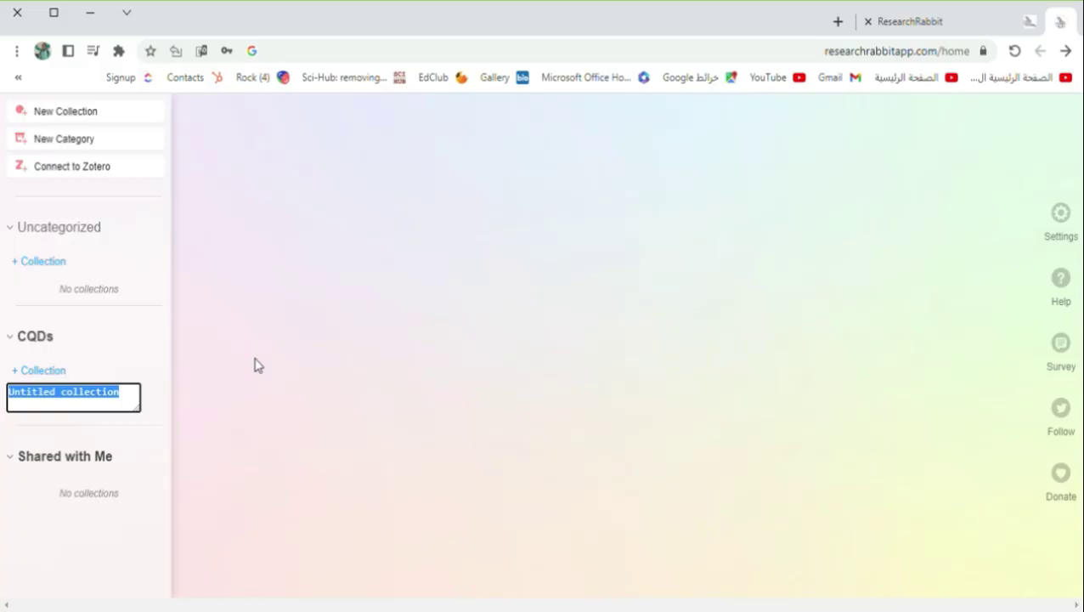
pyautogui.write('synthesis')
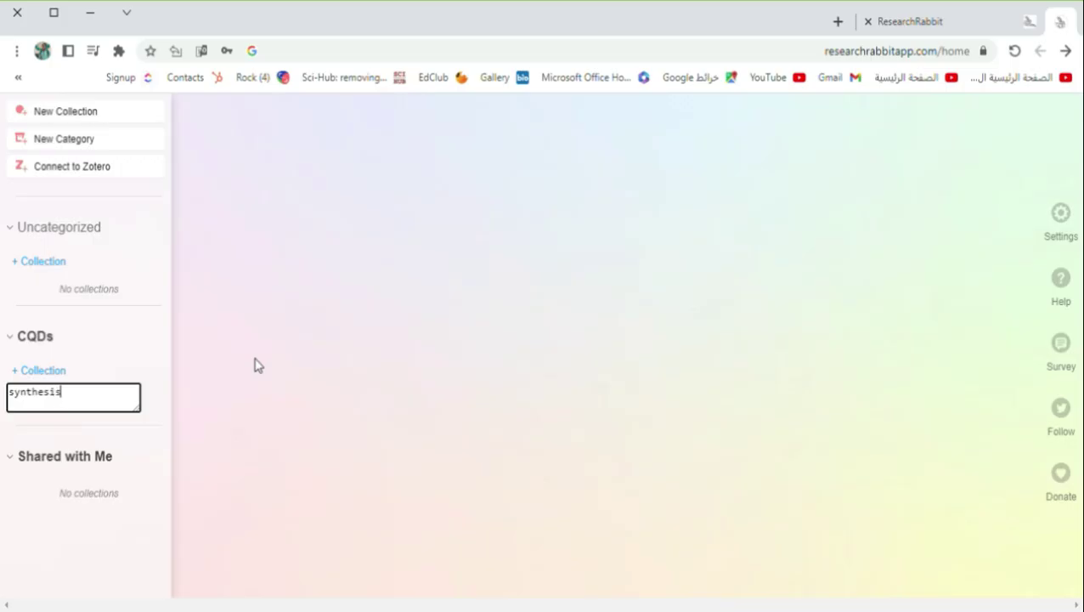
pyautogui.click(52, 377)
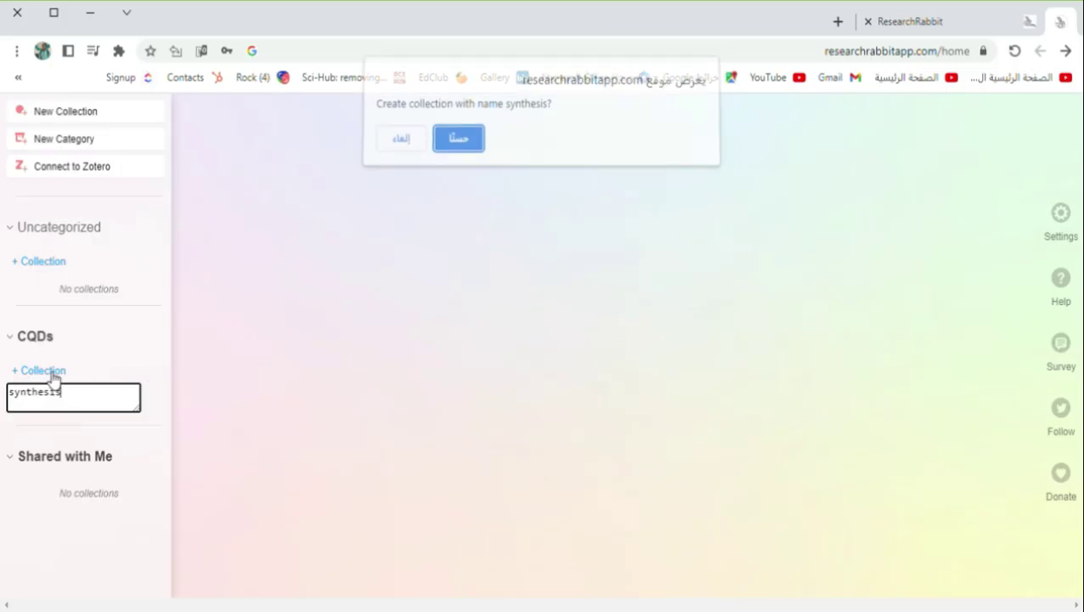
pyautogui.click(466, 144)
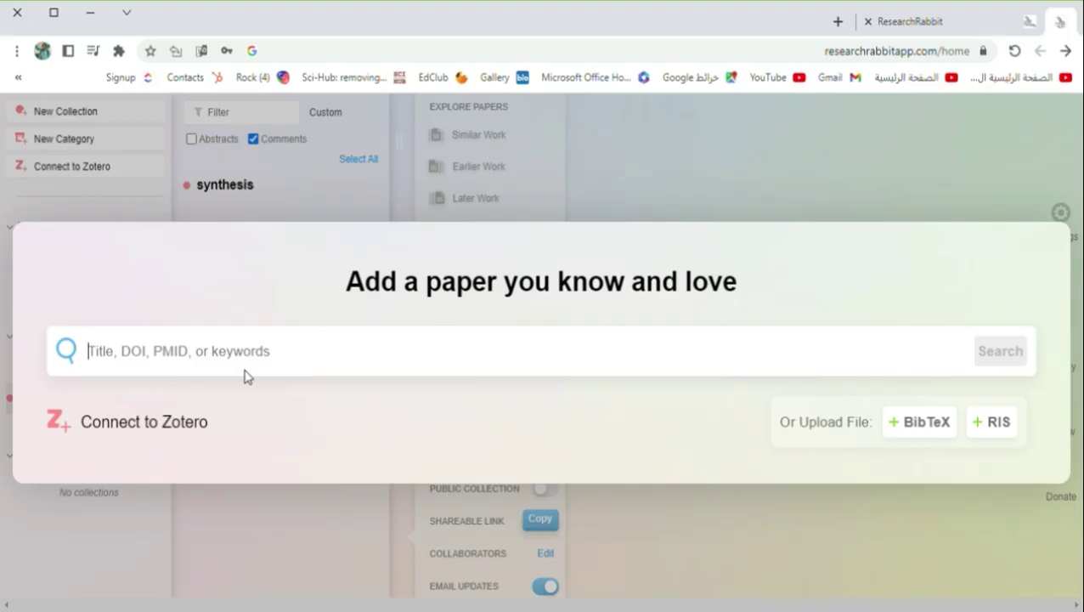
# Search for papers to add to the synthesis collection using the keywords "CQDs,synthesis".
pyautogui.write('CQDs,')
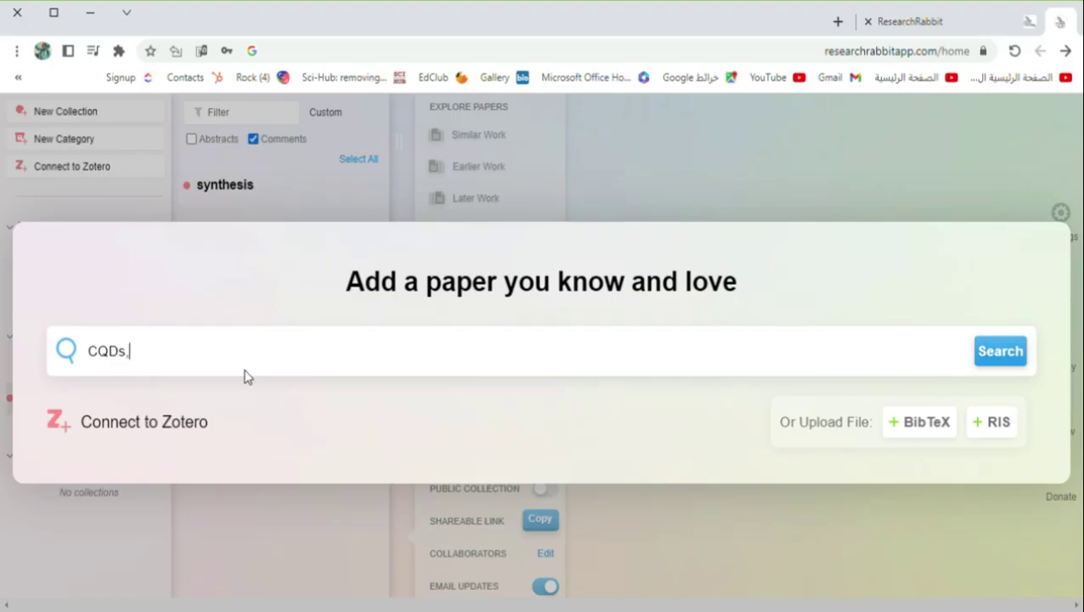
pyautogui.write('sy')
pyautogui.press('BackSpace')
pyautogui.write('ynthesis')
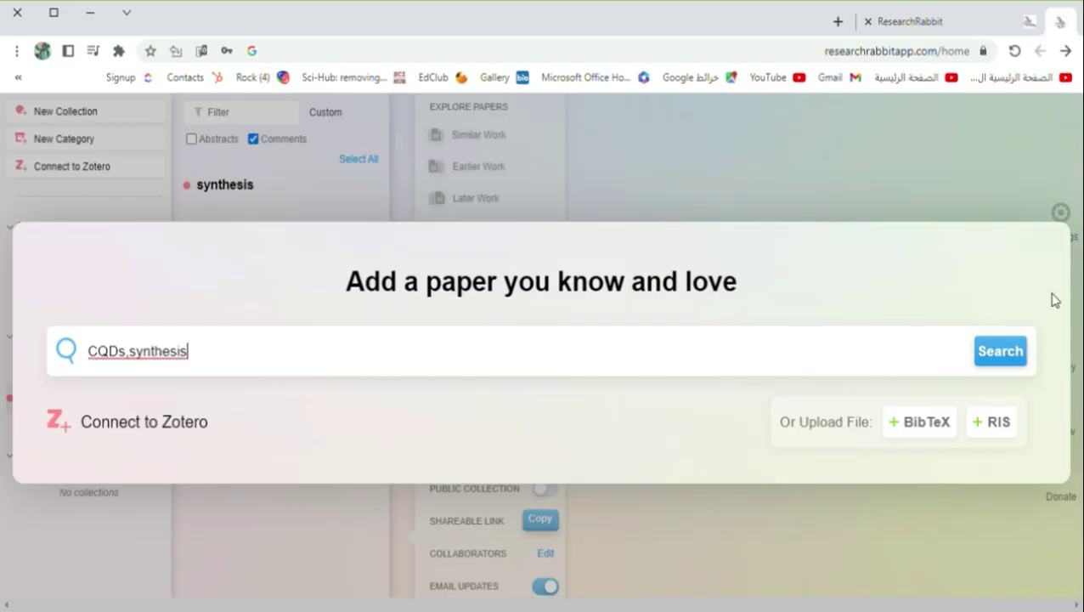
pyautogui.click(1015, 359)
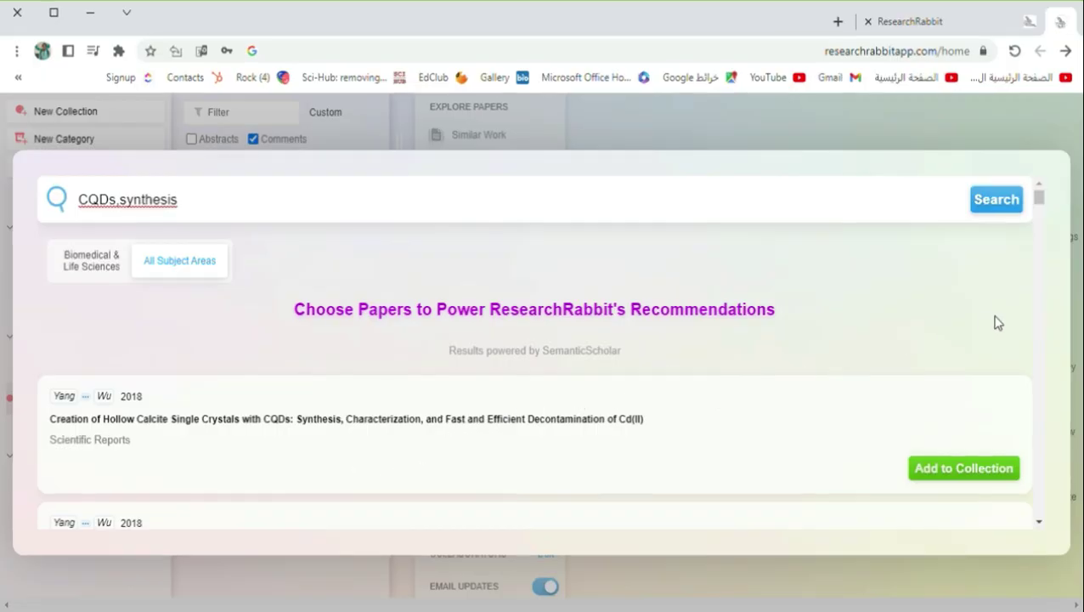
# Browse the results and add the Carbon letters paper on synthesis of g-C3N4/CQDs composite to the synthesis collection.
pyautogui.scroll(-2, 837, 434)
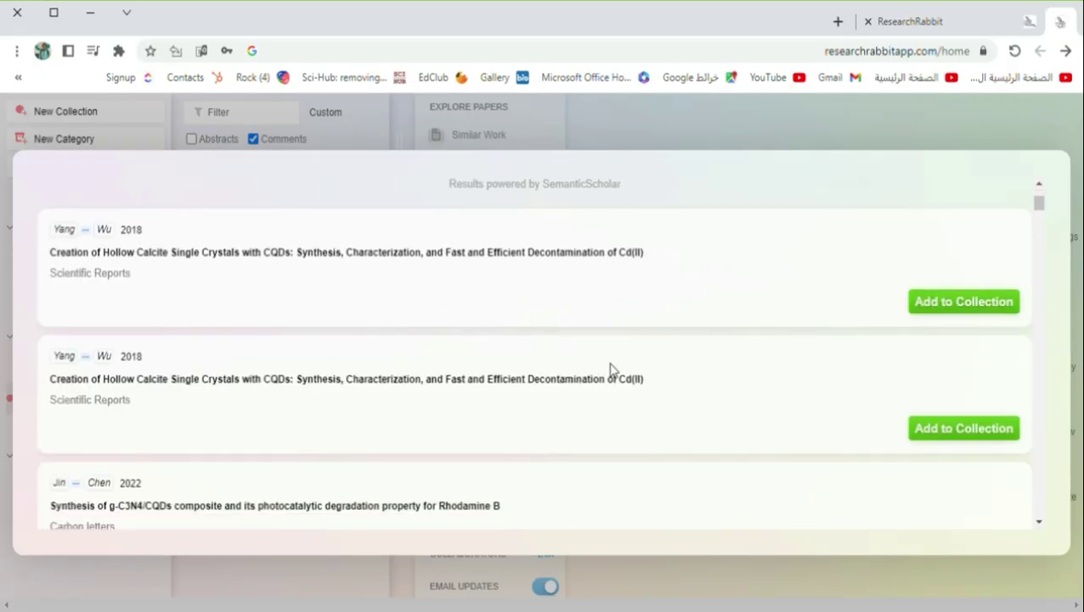
pyautogui.scroll(-3, 1041, 236)
pyautogui.scroll(-2, 1041, 236)
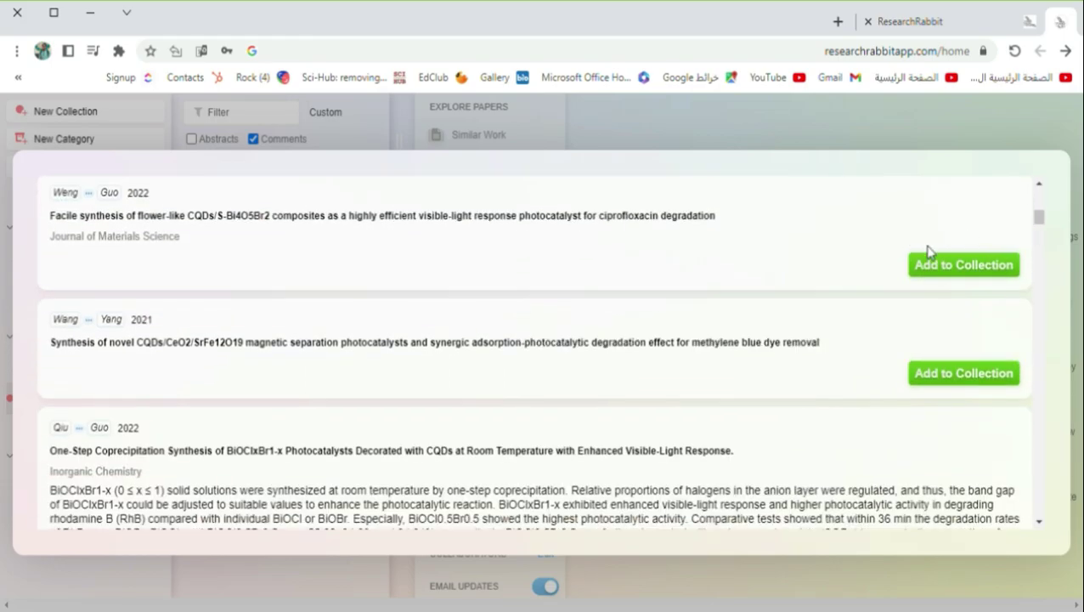
pyautogui.scroll(-3, 934, 297)
pyautogui.scroll(-6, 926, 329)
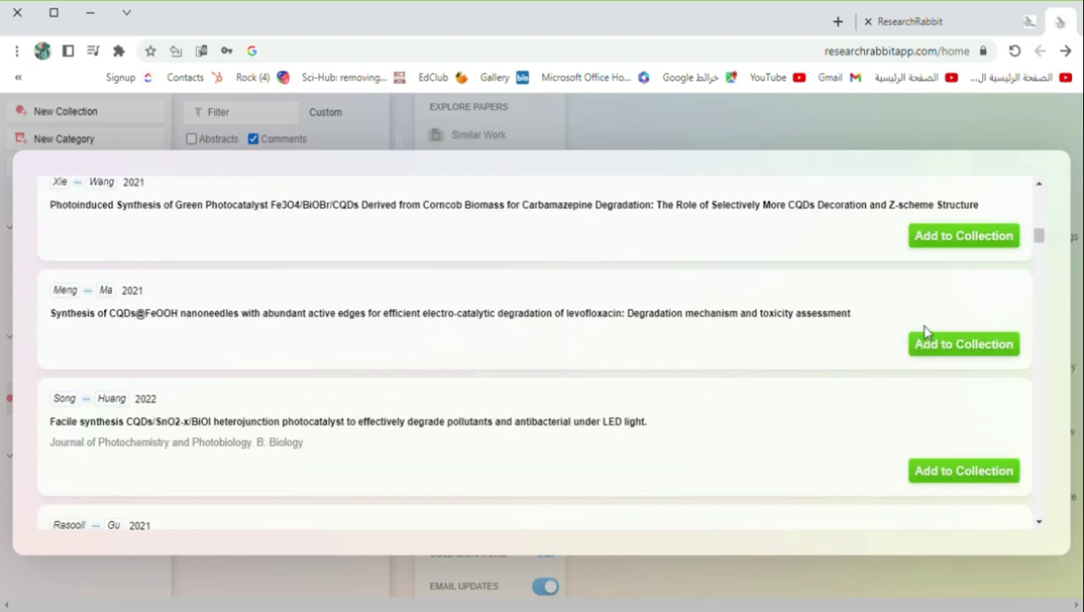
pyautogui.scroll(-3, 960, 306)
pyautogui.scroll(3, 967, 296)
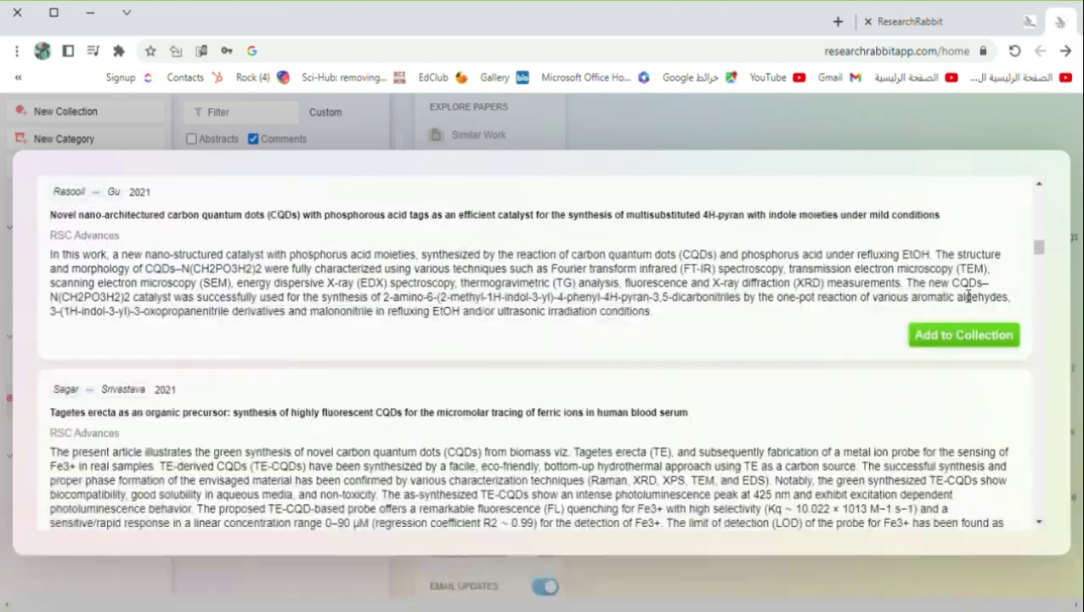
pyautogui.scroll(3, 955, 316)
pyautogui.scroll(4, 960, 314)
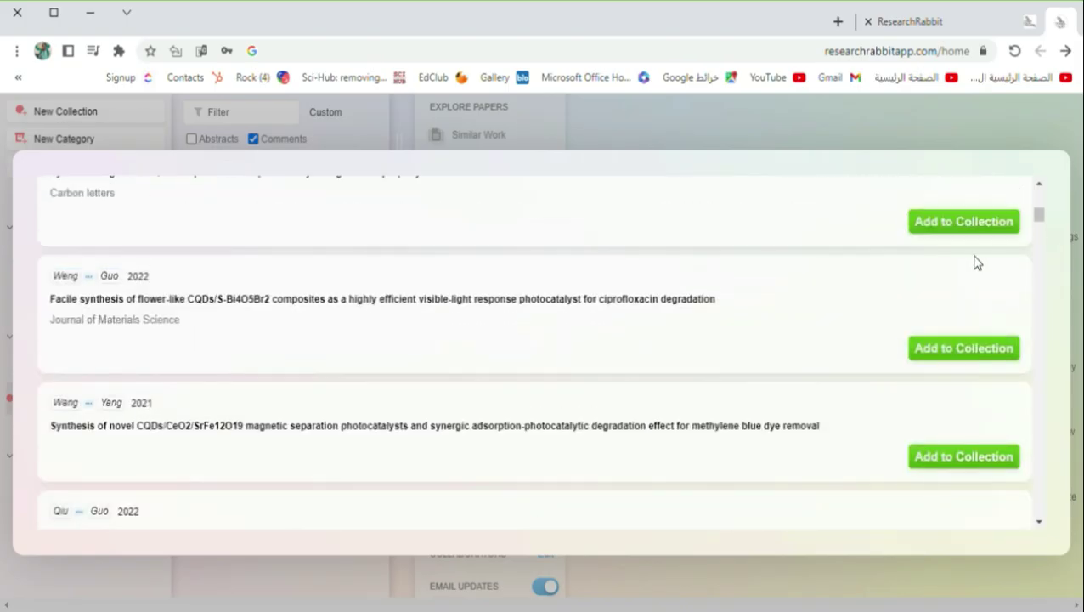
pyautogui.click(973, 224)
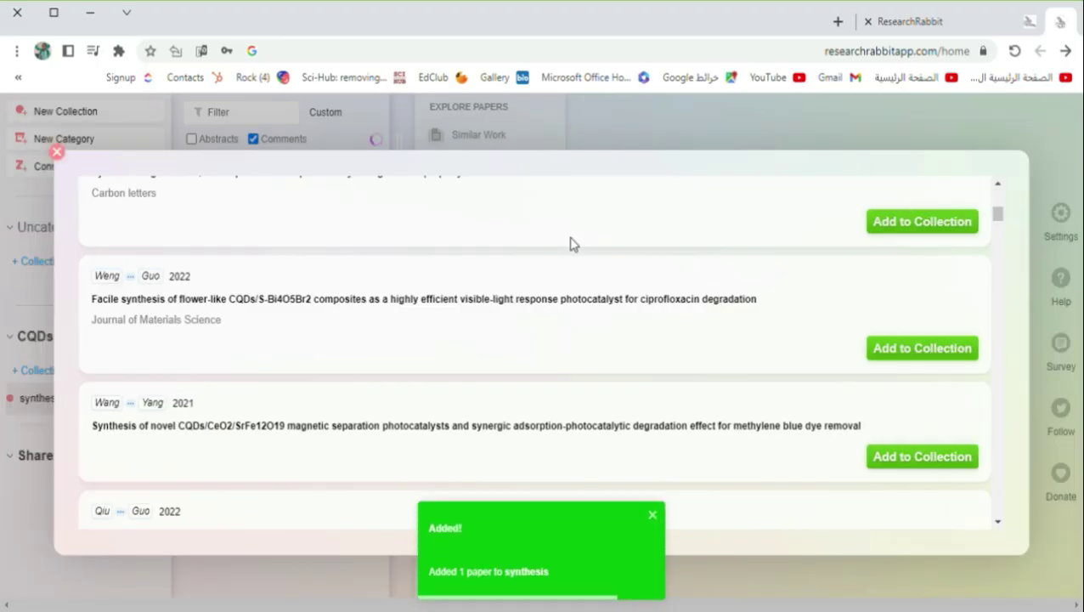
# Add the RSC Advances paper "Tagetes erecta as an organic precursor" to the synthesis collection.
pyautogui.scroll(-4, 895, 302)
pyautogui.scroll(-6, 782, 331)
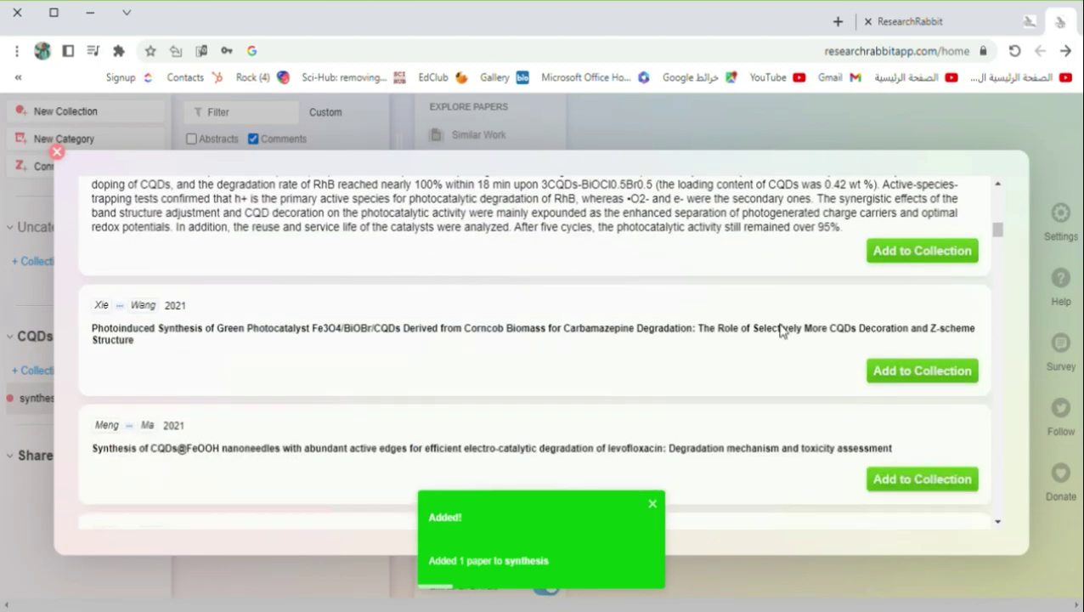
pyautogui.scroll(-5, 912, 280)
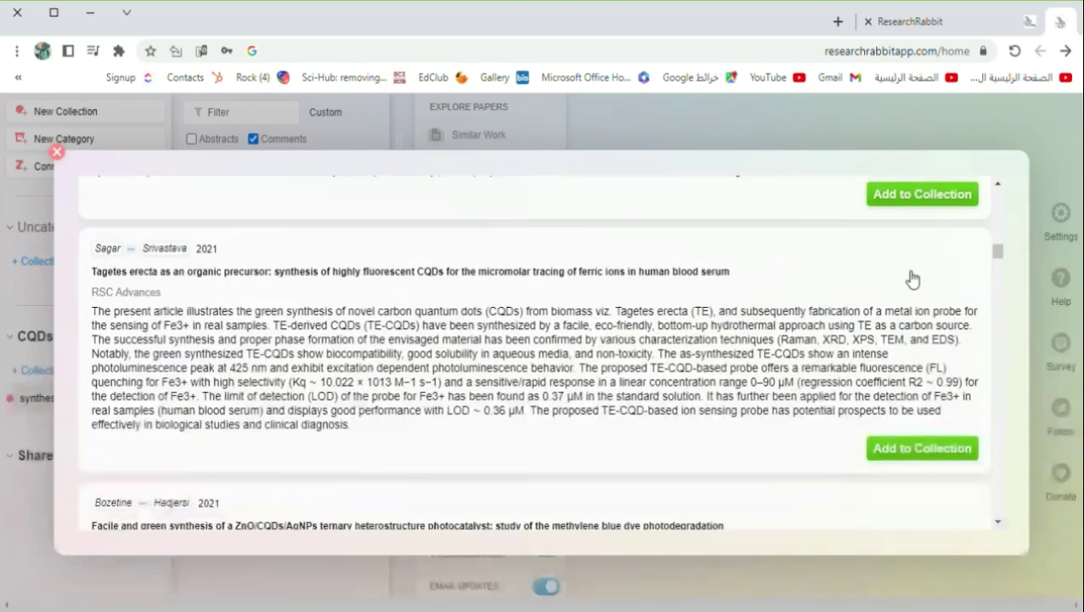
pyautogui.click(918, 197)
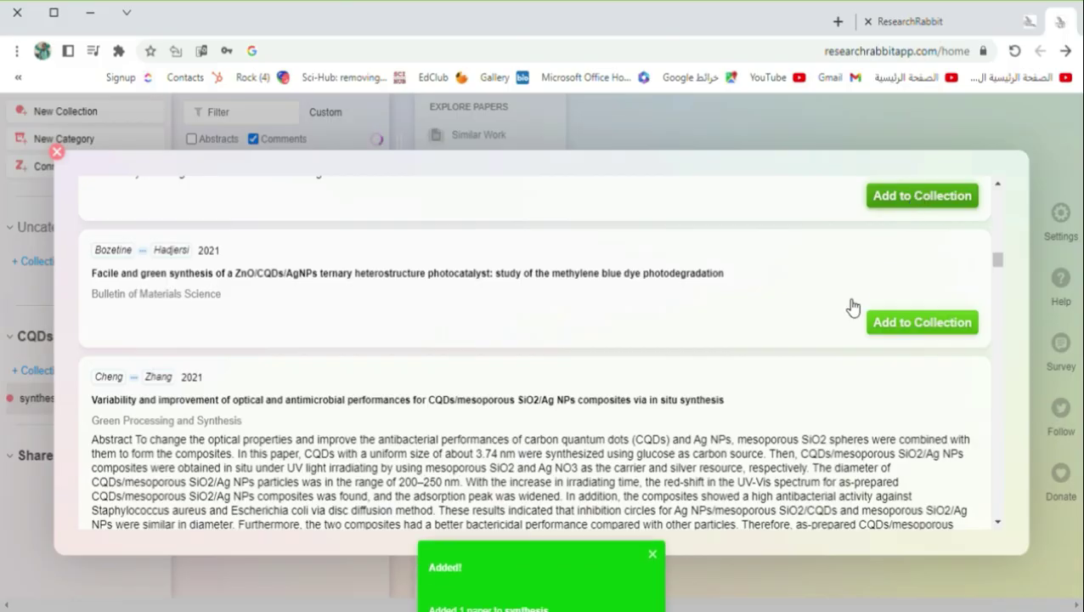
# Add the paper "Facile Synthesis of Surface-Modified Carbon Quantum Dots (CQDs) for Biosensing and Bioimaging" to the synthesis collection.
pyautogui.scroll(-5, 897, 284)
pyautogui.scroll(-2, 897, 285)
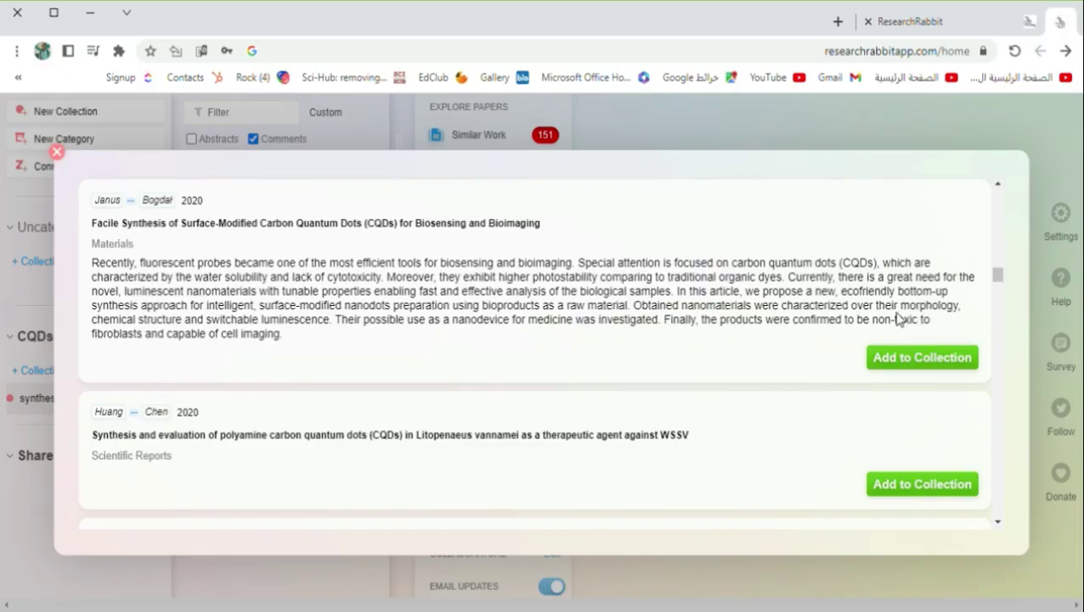
pyautogui.click(893, 365)
# Add the 2020 paper on fluorescent CQDs from agro-industrial residues assisted by γ-alumina to the synthesis collection, and close the paper search.
pyautogui.scroll(-8, 892, 369)
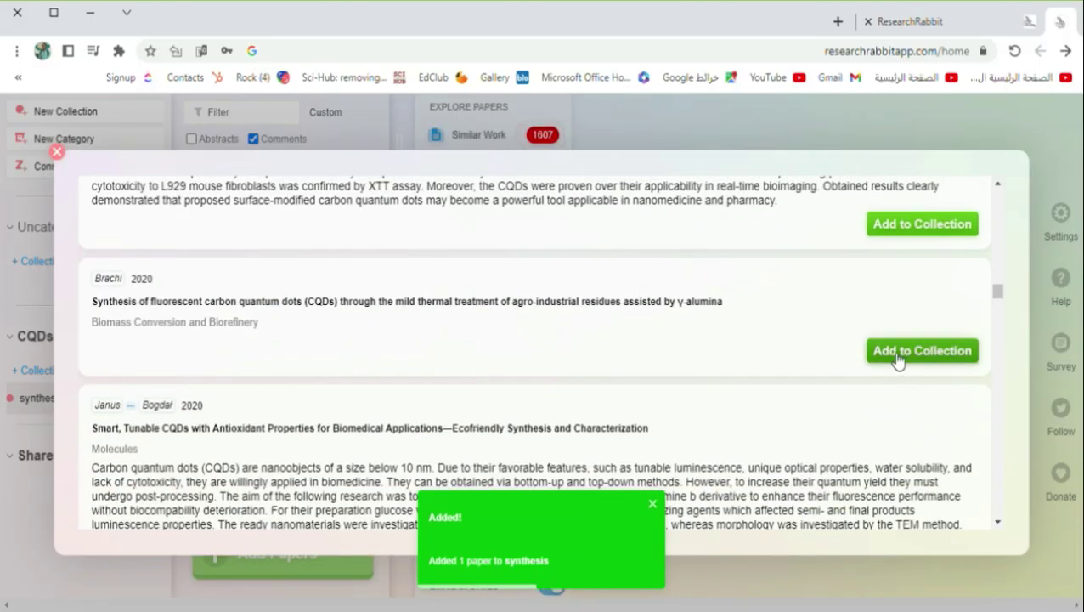
pyautogui.click(896, 358)
pyautogui.scroll(-3, 895, 358)
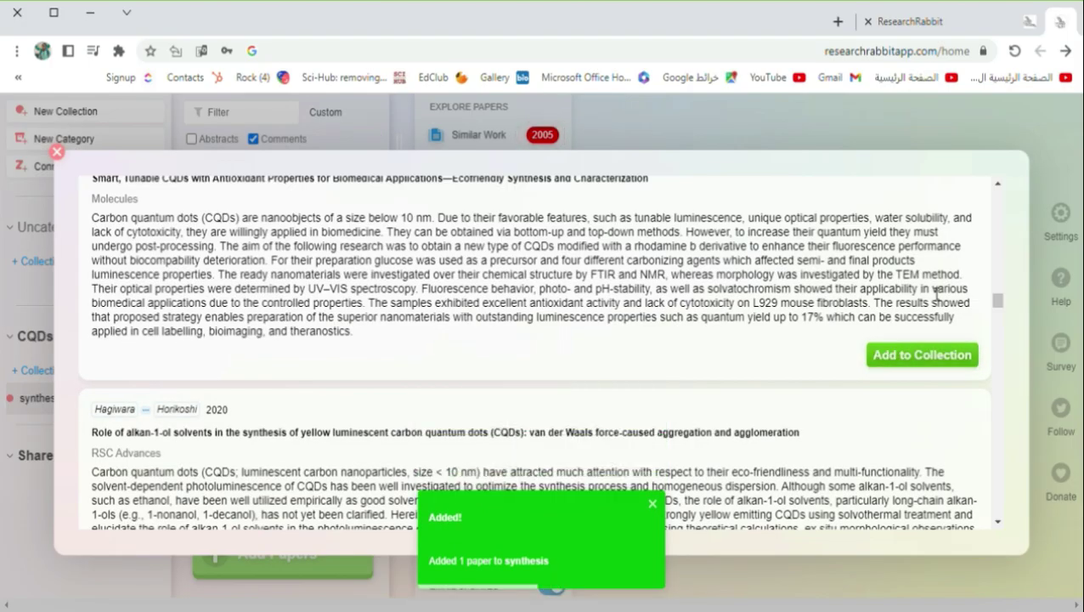
pyautogui.click(57, 152)
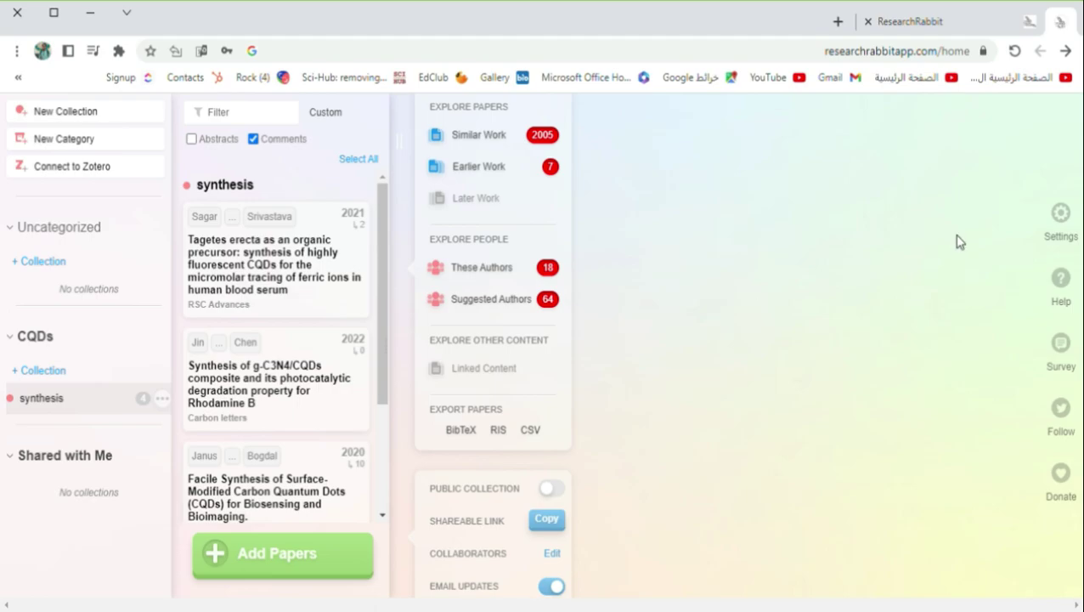
# Create a second collection named "photocatalytic activity" in the CQDs category and accept its creation.
pyautogui.moveTo(241, 274)
pyautogui.click(51, 373)
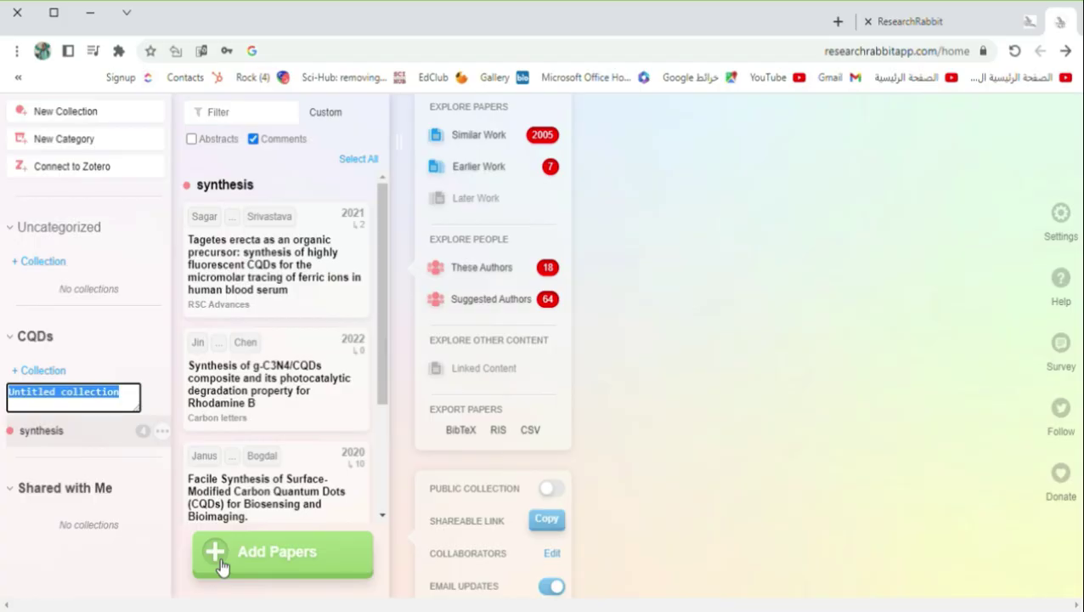
pyautogui.write('CQDs, photocatalytic activity')
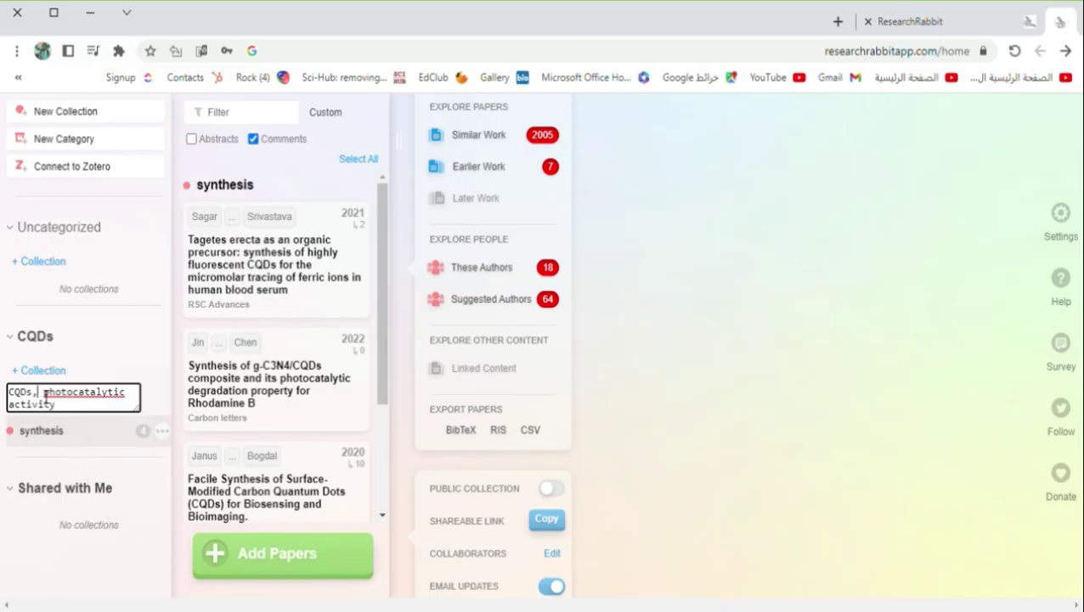
pyautogui.press('BackSpace')
pyautogui.press('BackSpace')
pyautogui.press('BackSpace')
pyautogui.press('BackSpace')
pyautogui.press('BackSpace')
pyautogui.press('BackSpace')
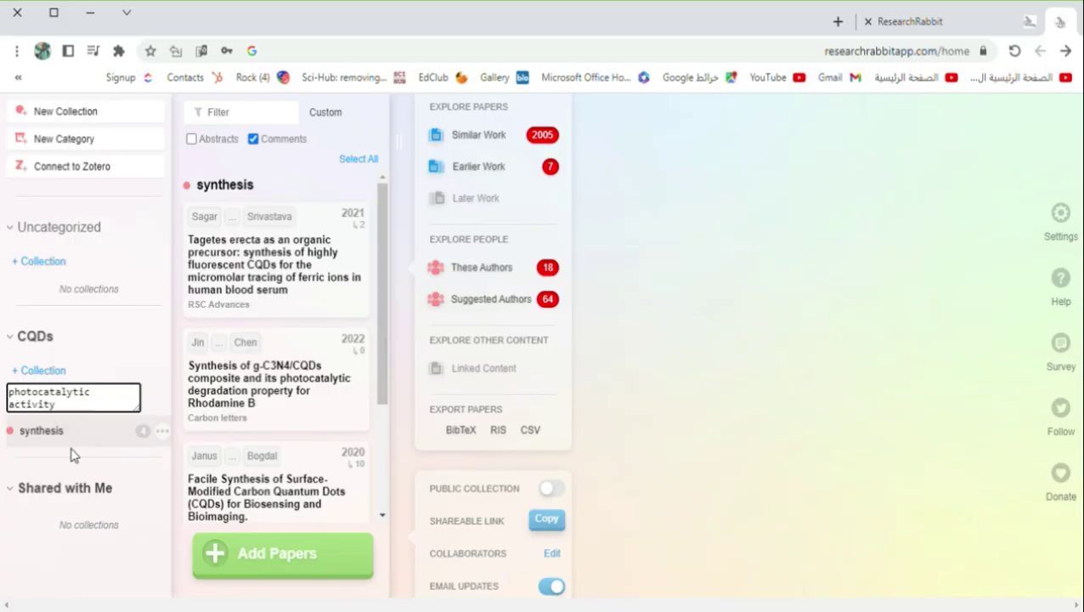
pyautogui.press('Return')
pyautogui.click(457, 144)
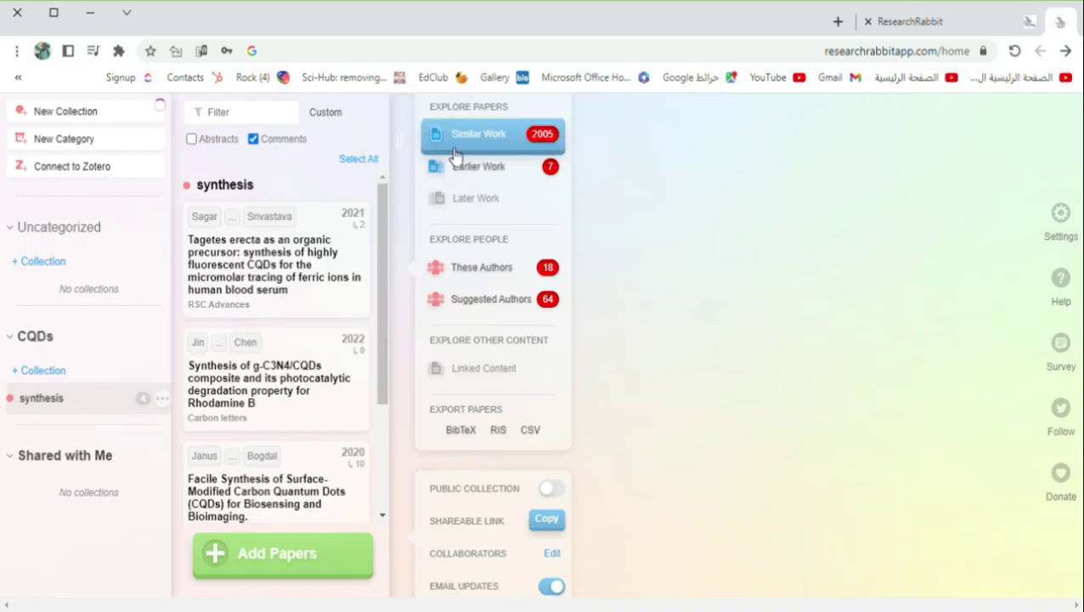
pyautogui.click(80, 413)
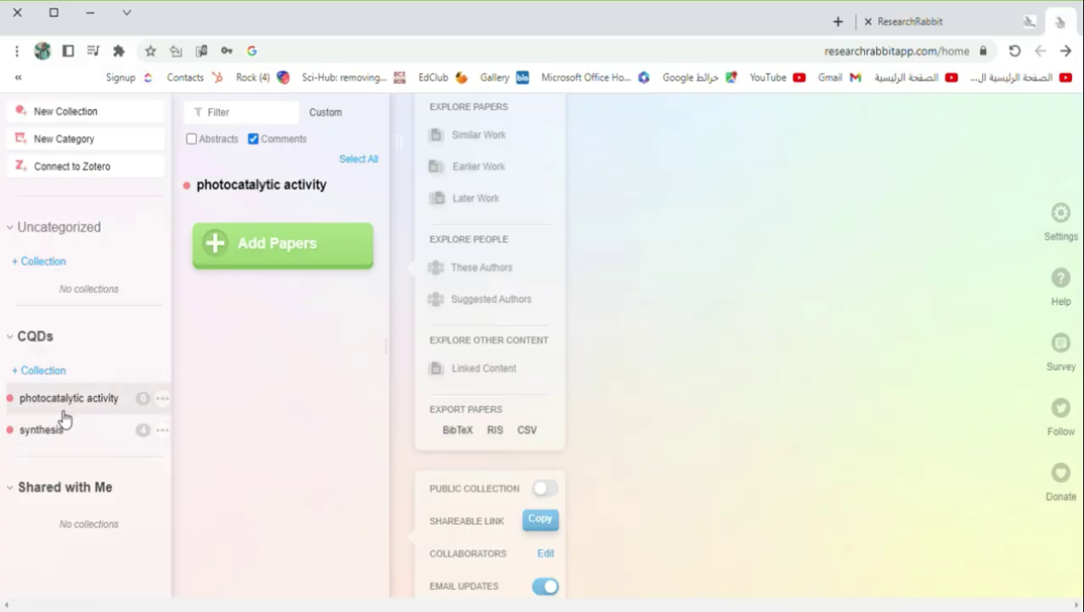
# Search for papers to add to the photocatalytic activity collection using the keywords "CQDs, photocatalytic activity".
pyautogui.click(285, 252)
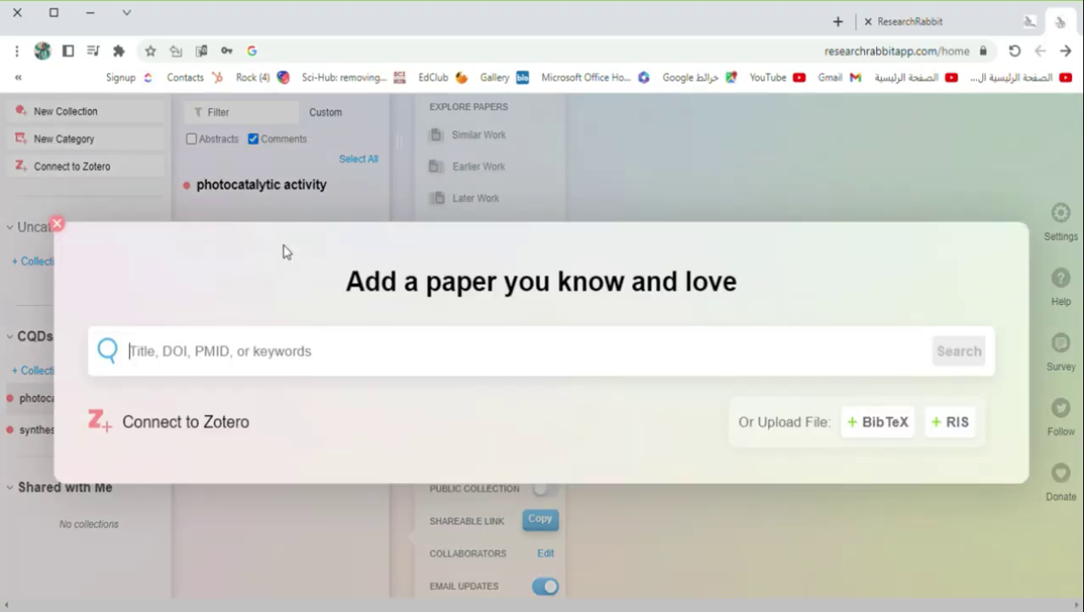
pyautogui.write('CQDs, photocatalytic activity')
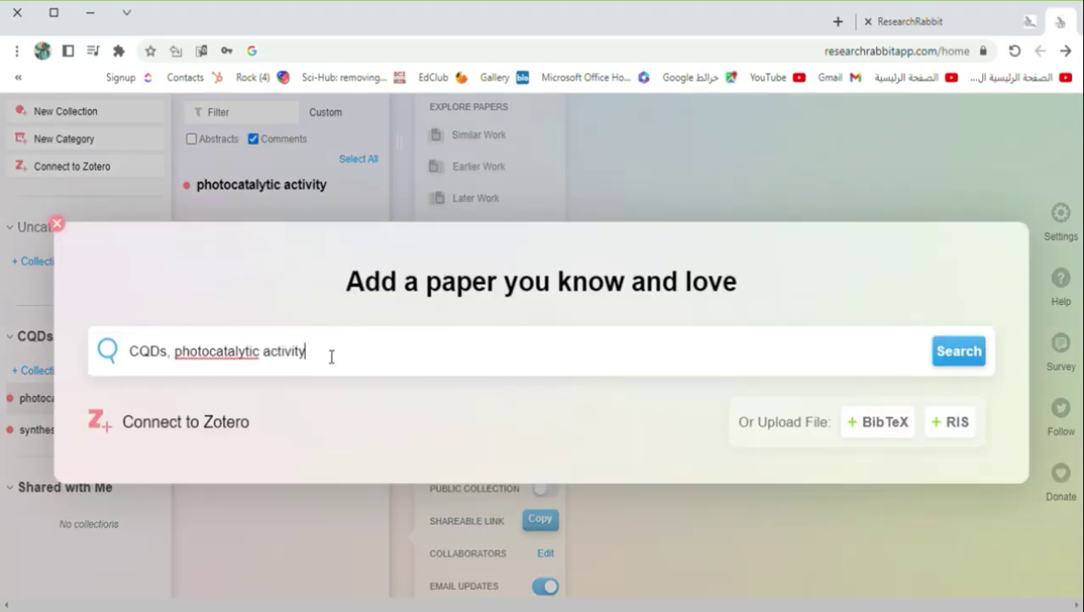
pyautogui.click(952, 364)
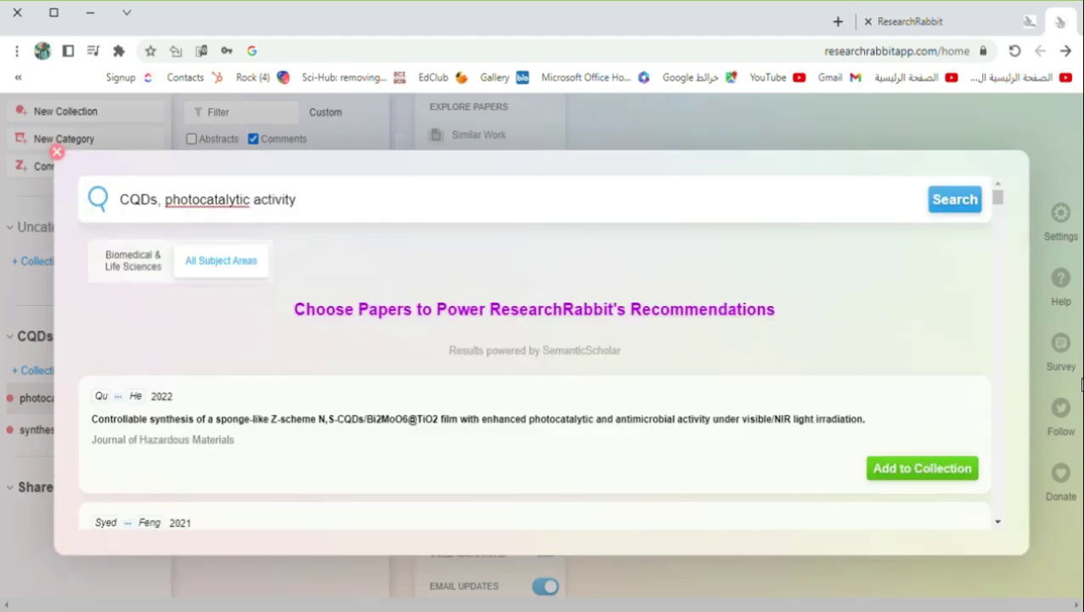
# Add the 2022 N,S-CQDs/Bi2MoO6@TiO2 film paper and the core–shell CQDs@ZIF-8 composite paper to the photocatalytic activity collection.
pyautogui.scroll(-3, 888, 442)
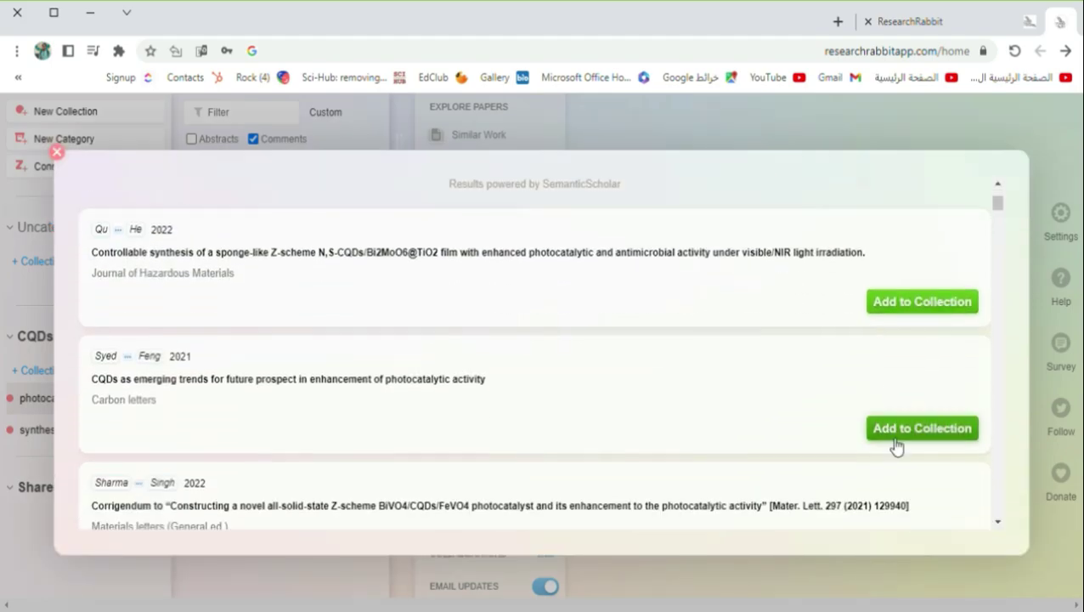
pyautogui.scroll(3, 893, 439)
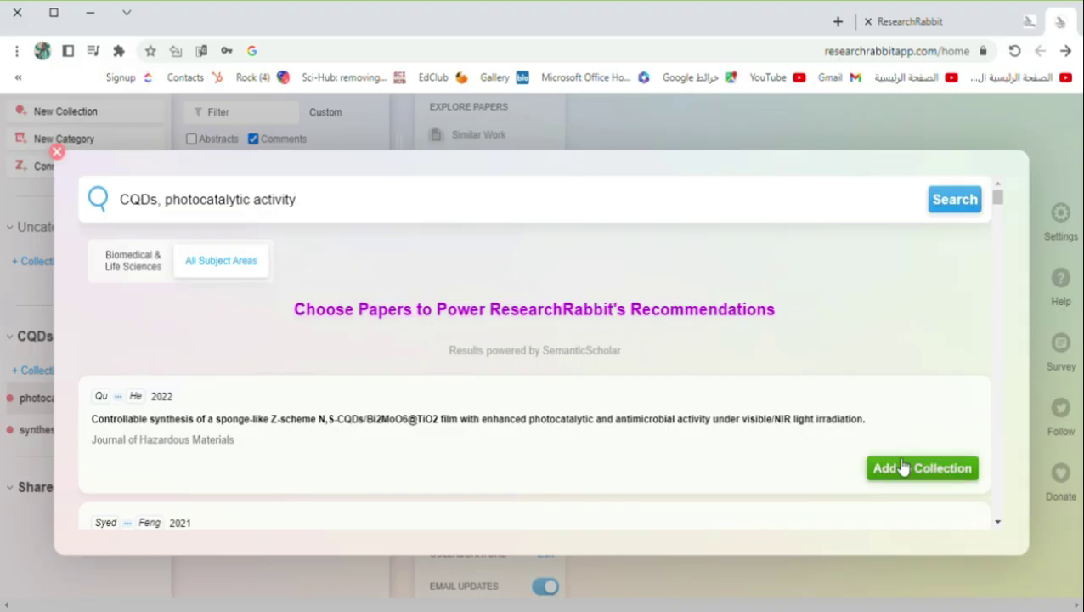
pyautogui.click(903, 466)
pyautogui.scroll(-3, 888, 473)
pyautogui.scroll(-3, 887, 473)
pyautogui.click(890, 467)
# Add the 2019 CQDs@MIL-125(Ti) paper and the 2015 CQDs/Bi2WO6 hybrid materials paper to the photocatalytic activity collection, and close the paper search.
pyautogui.scroll(-3, 889, 473)
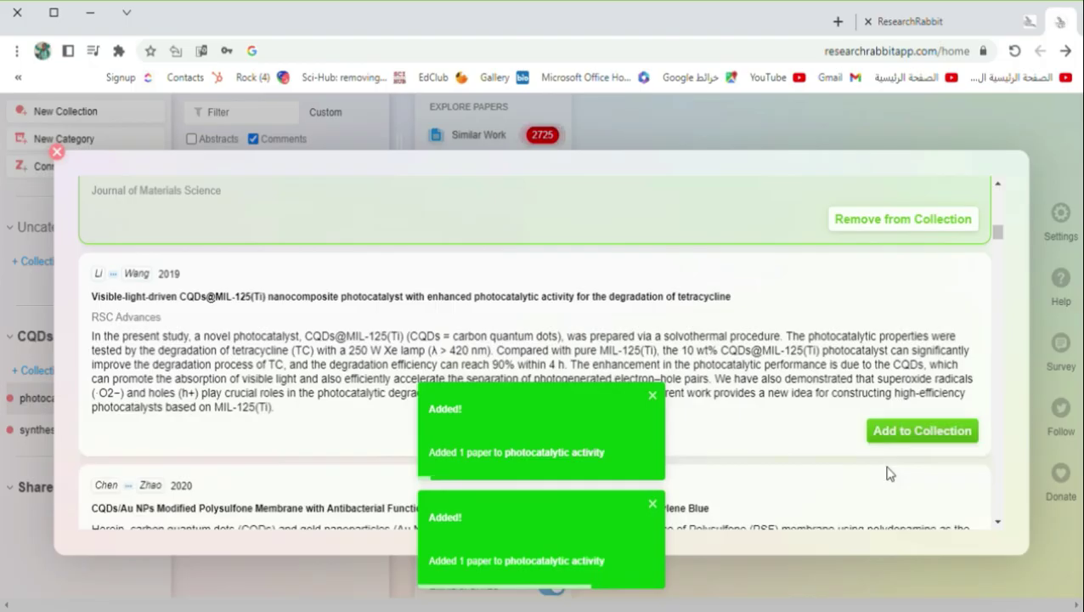
pyautogui.click(893, 449)
pyautogui.scroll(-10, 892, 449)
pyautogui.scroll(-5, 901, 449)
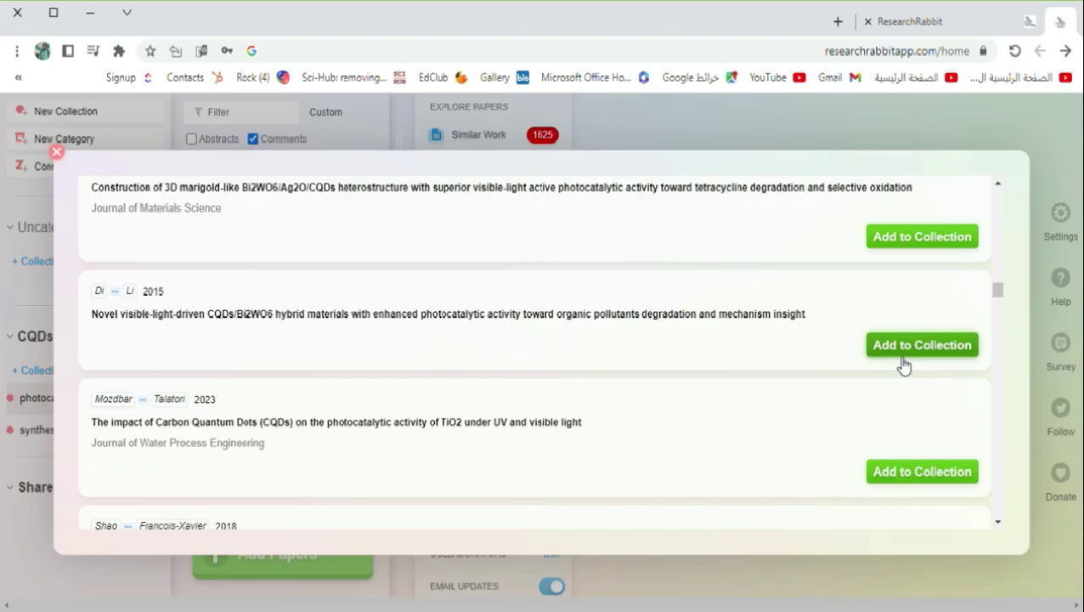
pyautogui.click(903, 345)
pyautogui.click(901, 347)
pyautogui.scroll(-3, 899, 366)
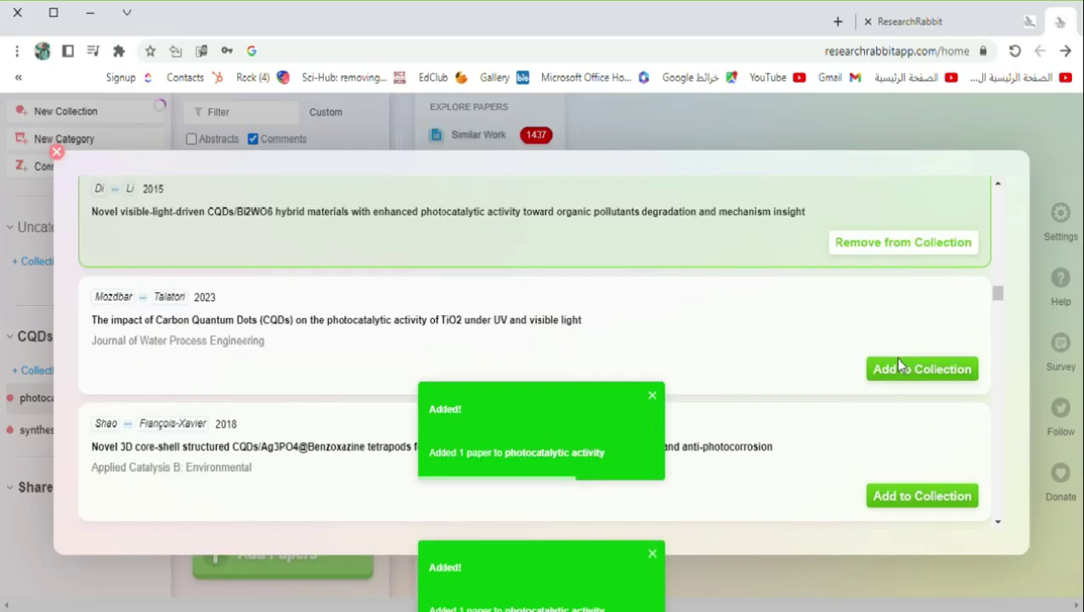
pyautogui.click(57, 154)
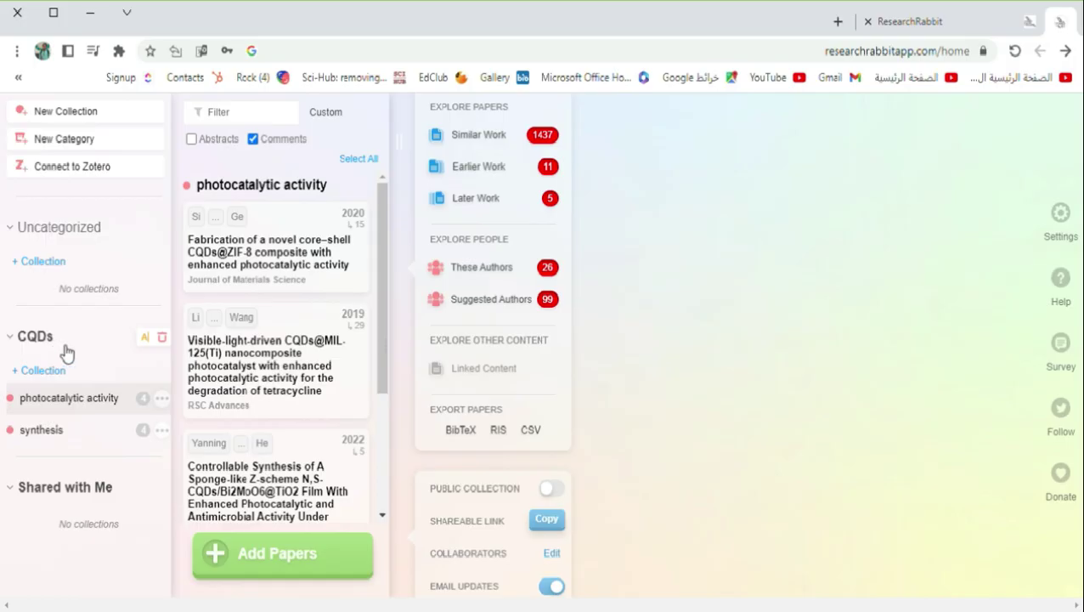
# Open the similar work for the photocatalytic activity collection and examine its paper list and the network of connections.
pyautogui.click(109, 389)
pyautogui.click(543, 136)
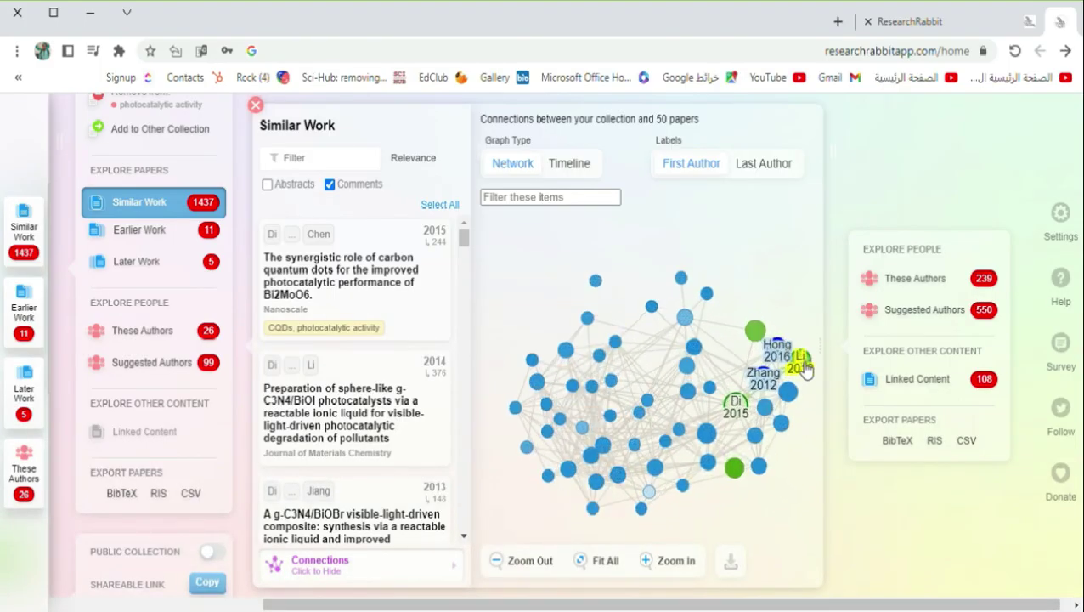
pyautogui.scroll(5, 803, 366)
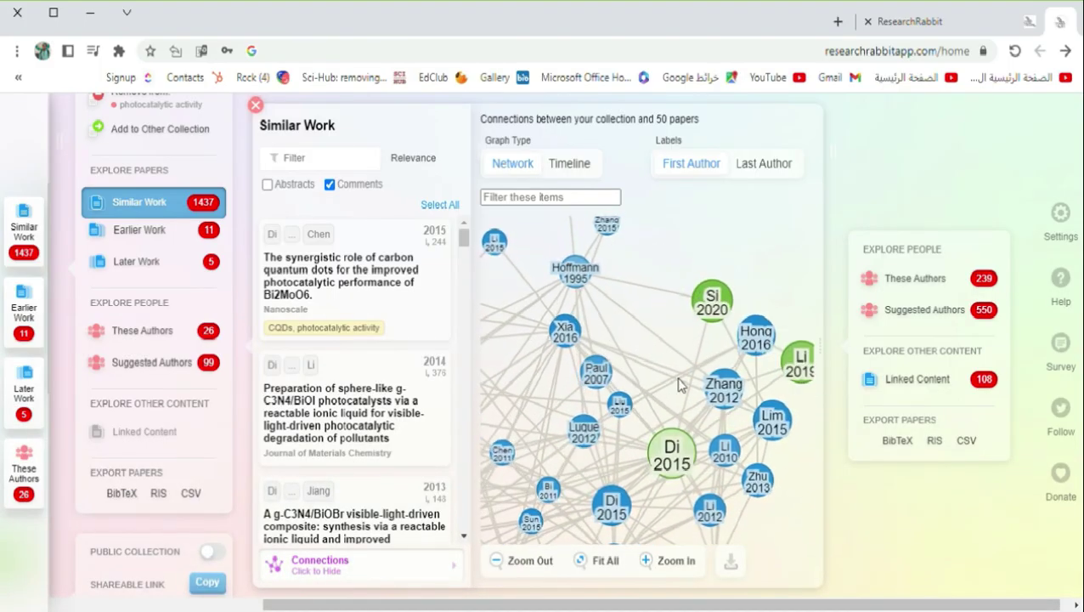
pyautogui.scroll(-5, 688, 382)
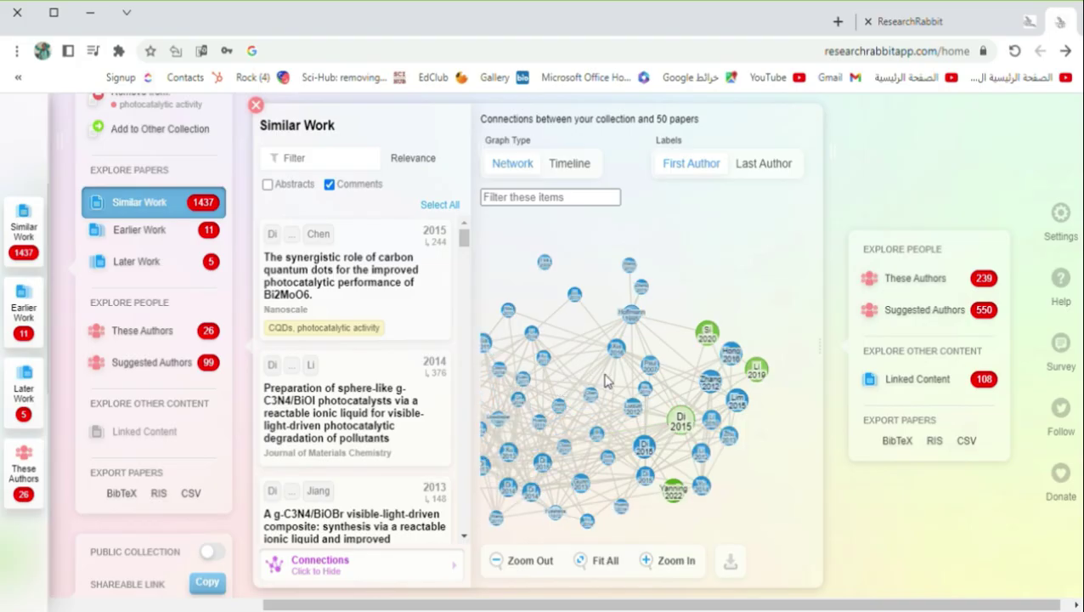
pyautogui.scroll(-3, 606, 379)
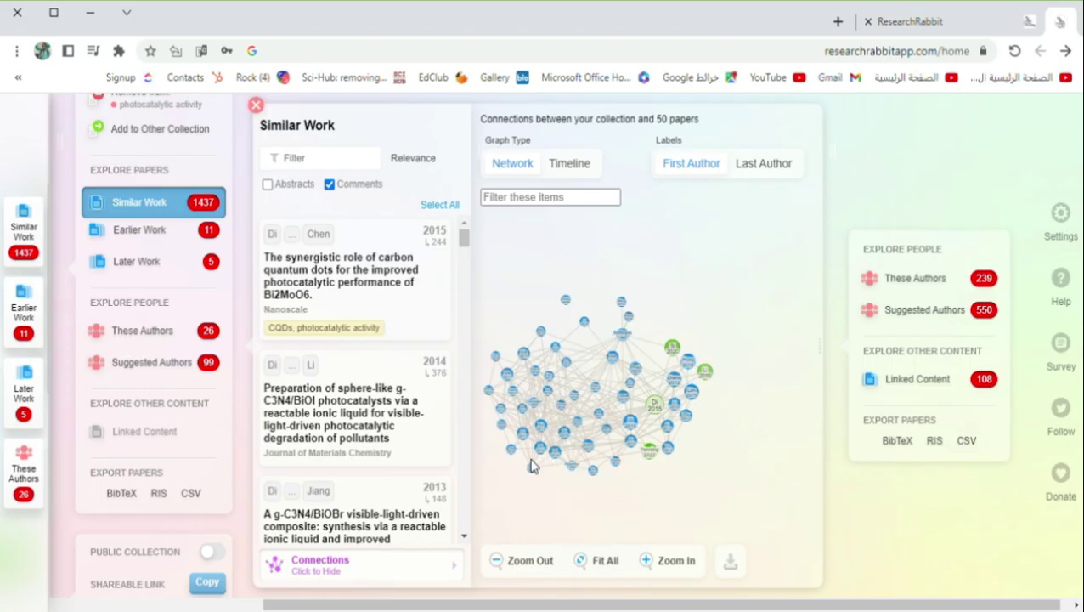
pyautogui.scroll(5, 619, 467)
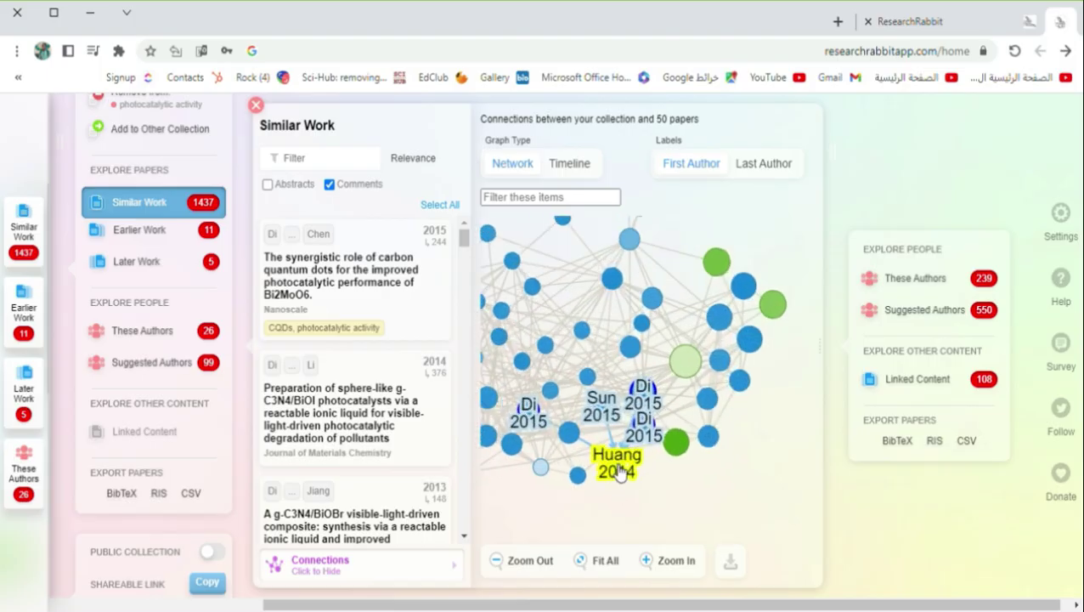
pyautogui.scroll(1, 619, 468)
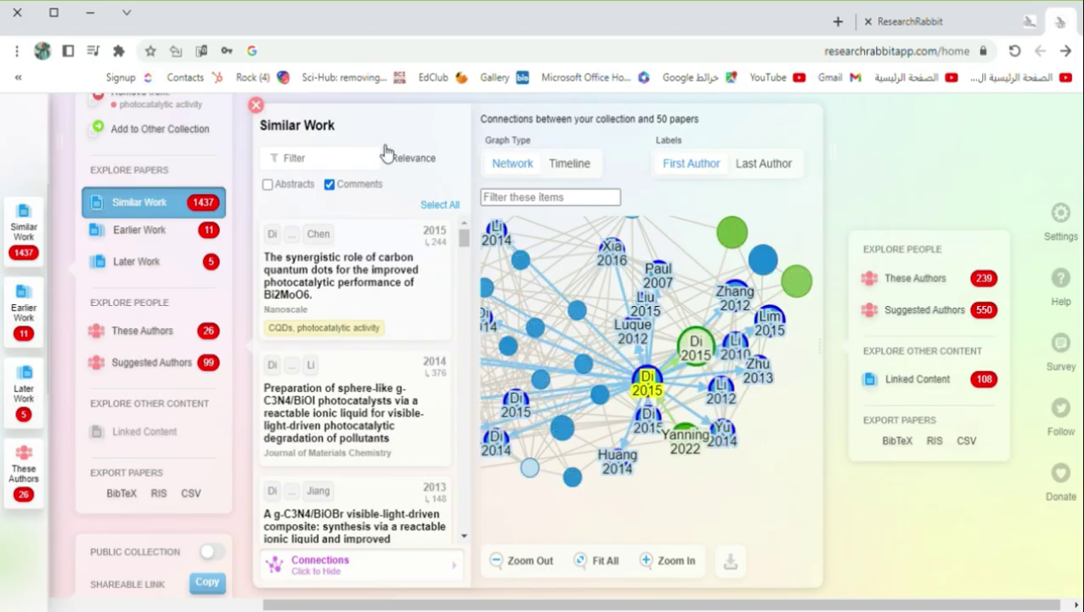
pyautogui.scroll(-5, 464, 242)
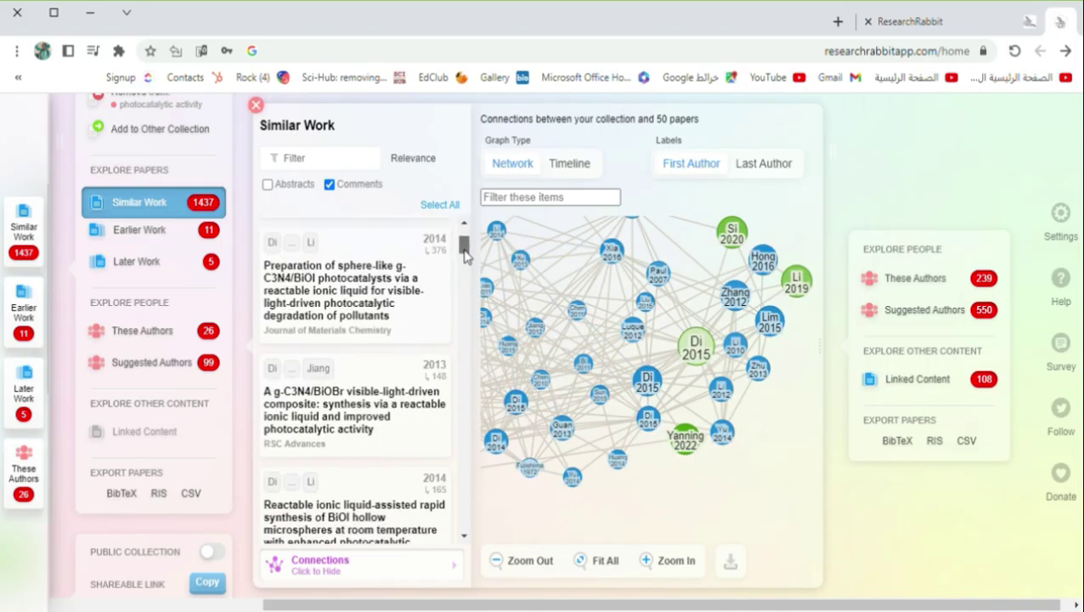
pyautogui.scroll(5, 442, 255)
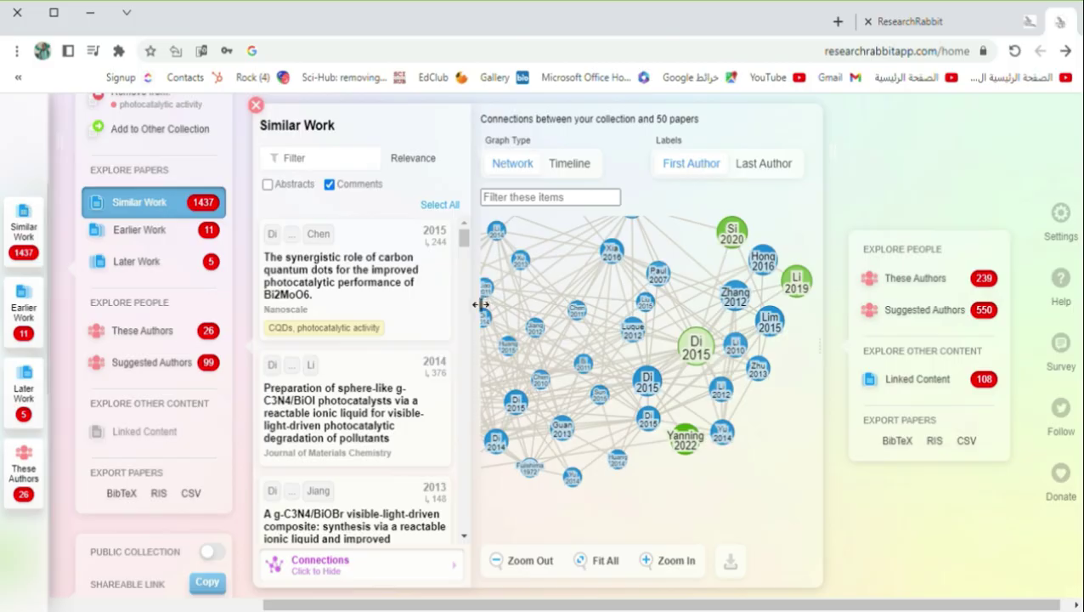
pyautogui.scroll(-2, 654, 355)
pyautogui.scroll(-2, 662, 351)
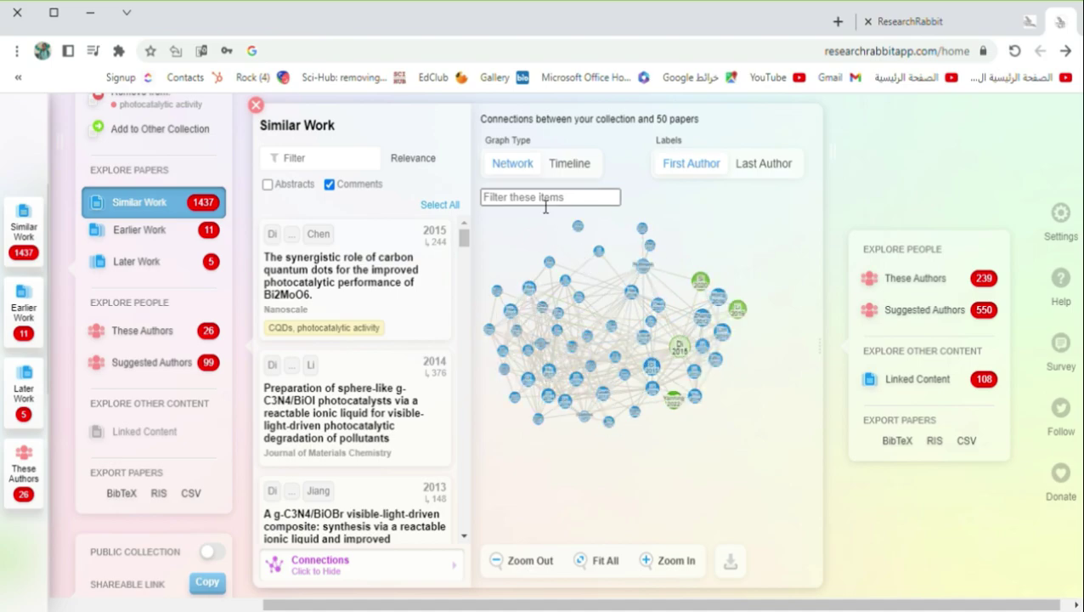
# View the similar work connections as a timeline, and return to the network graph for a closer look.
pyautogui.click(571, 166)
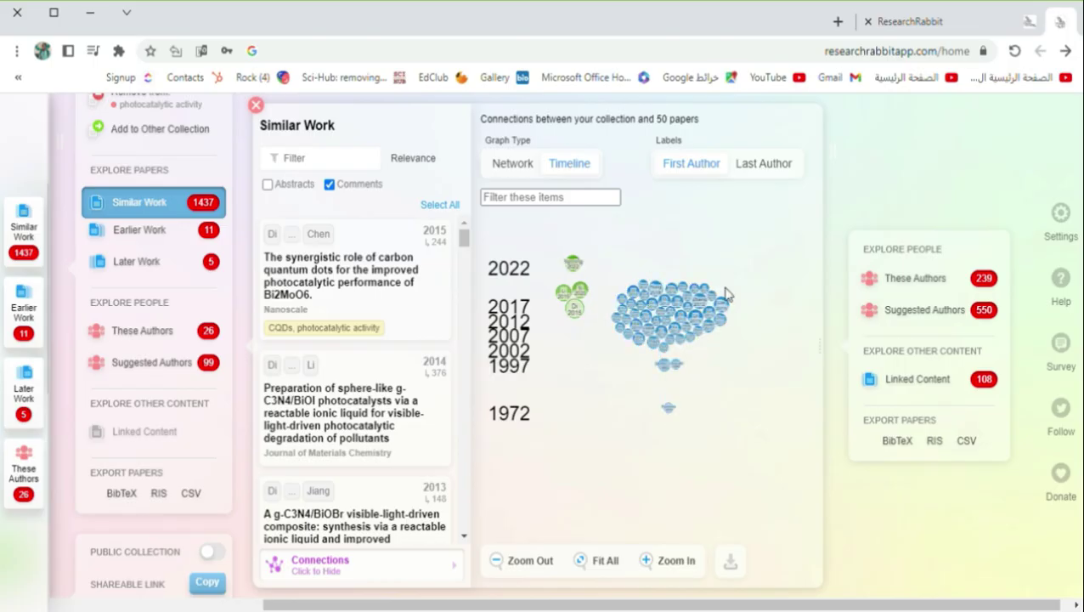
pyautogui.click(512, 164)
pyautogui.scroll(-5, 704, 404)
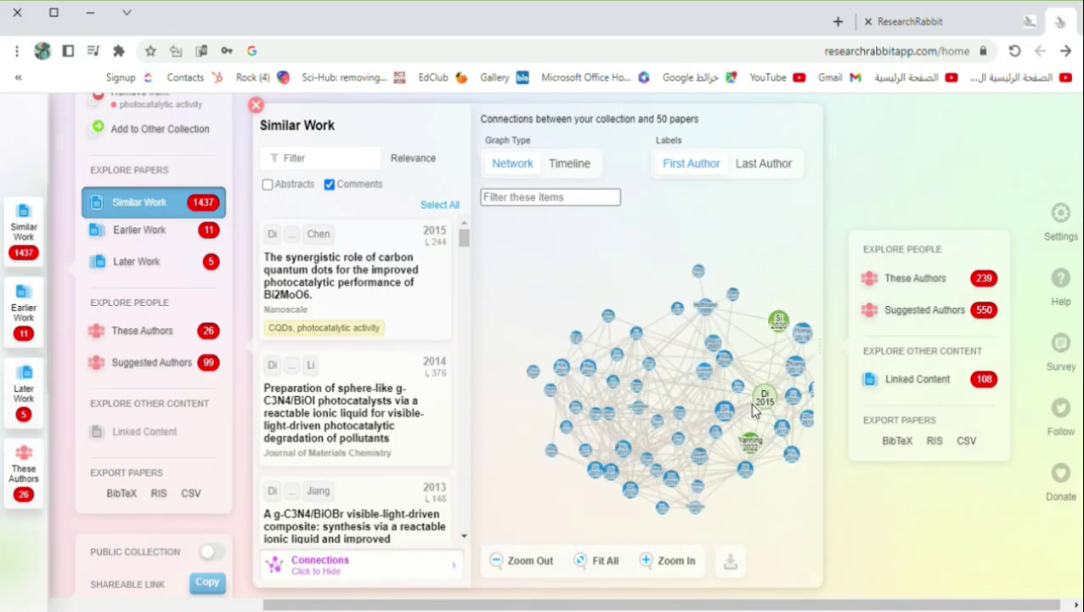
pyautogui.scroll(5, 747, 410)
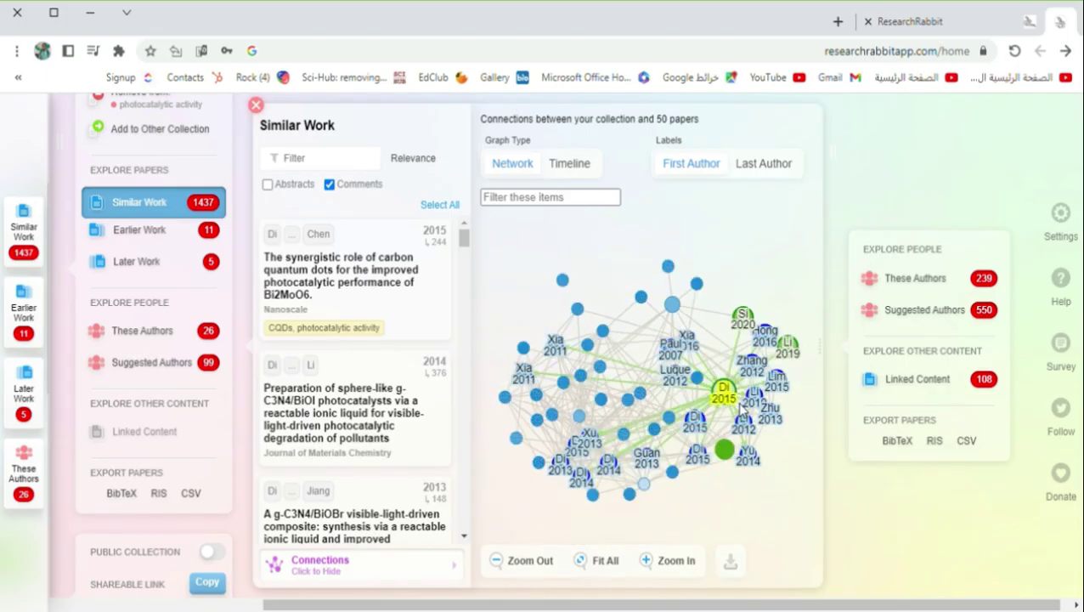
pyautogui.scroll(5, 744, 408)
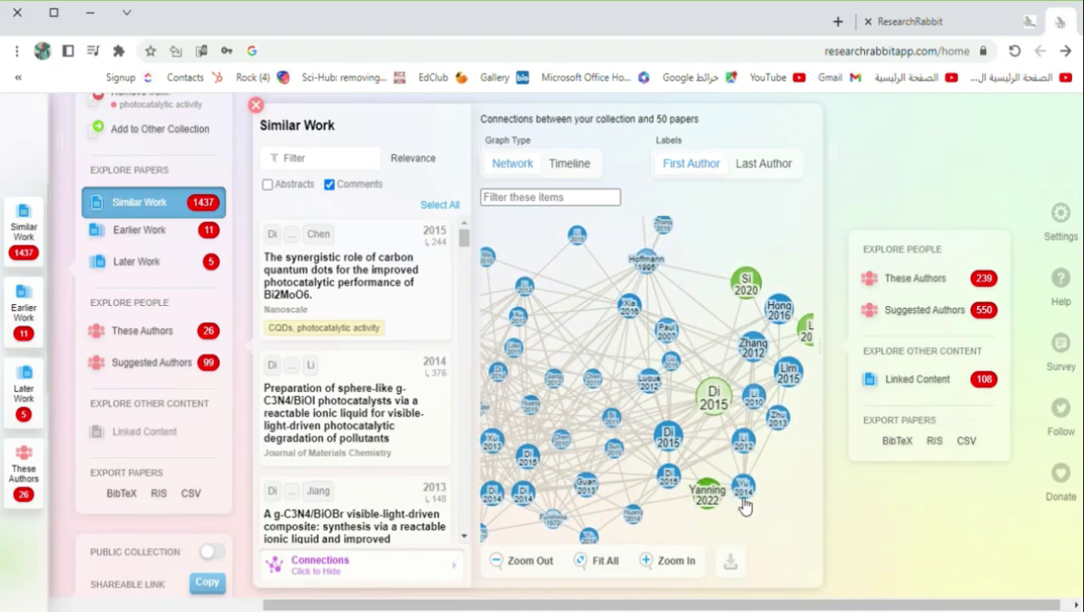
# Select the 2014 paper "Carbon quantum dots/TiO2 composites for efficient photocatalytic hydrogen evolution" in the network and add it to the photocatalytic activity collection.
pyautogui.moveTo(744, 504)
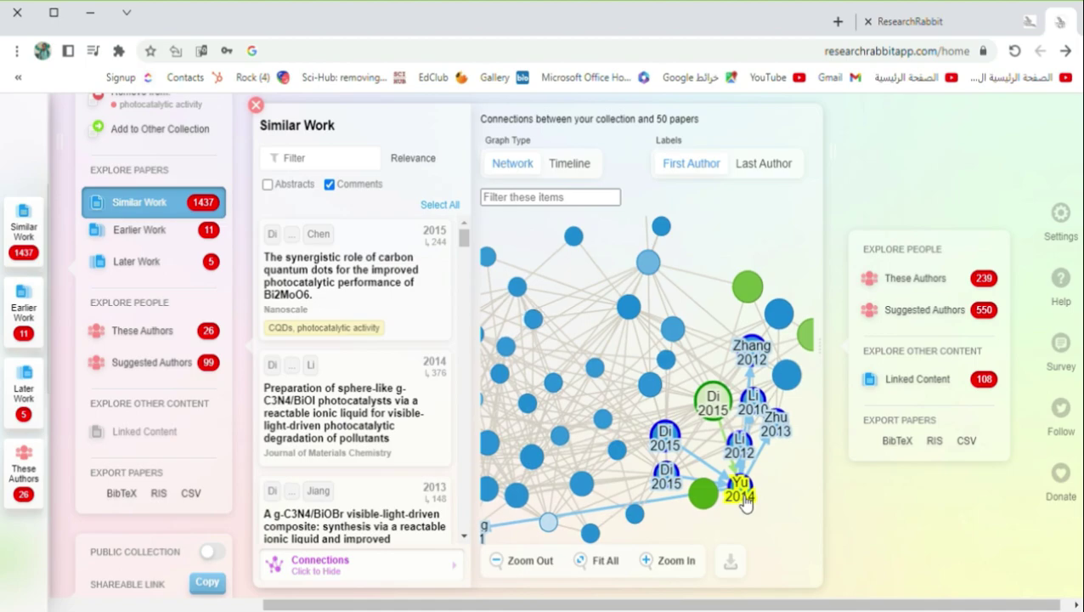
pyautogui.click(743, 498)
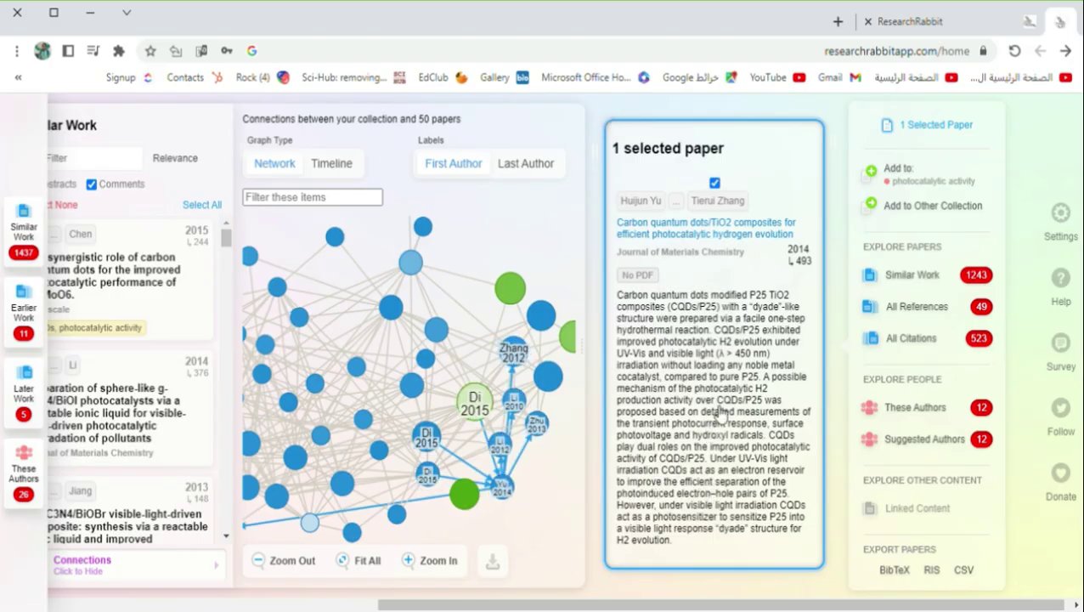
pyautogui.click(894, 185)
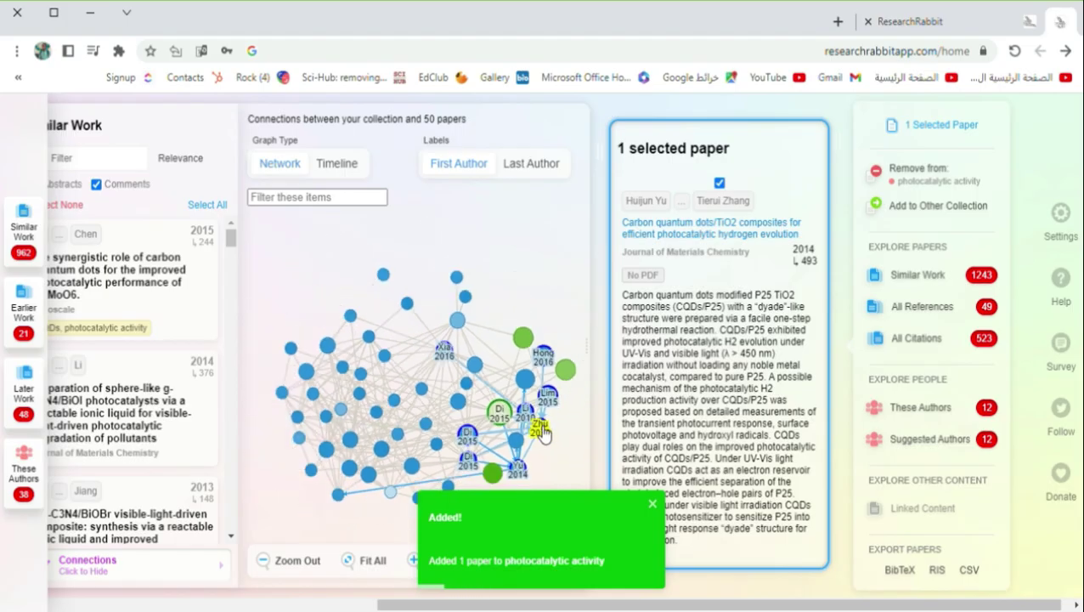
# Inspect the abstracts of five papers in the network, from the 2011 AgX/Ag3PO4 heterocrystals paper to the 2015 ultrathin two-dimensional inorganic materials paper.
pyautogui.click(436, 429)
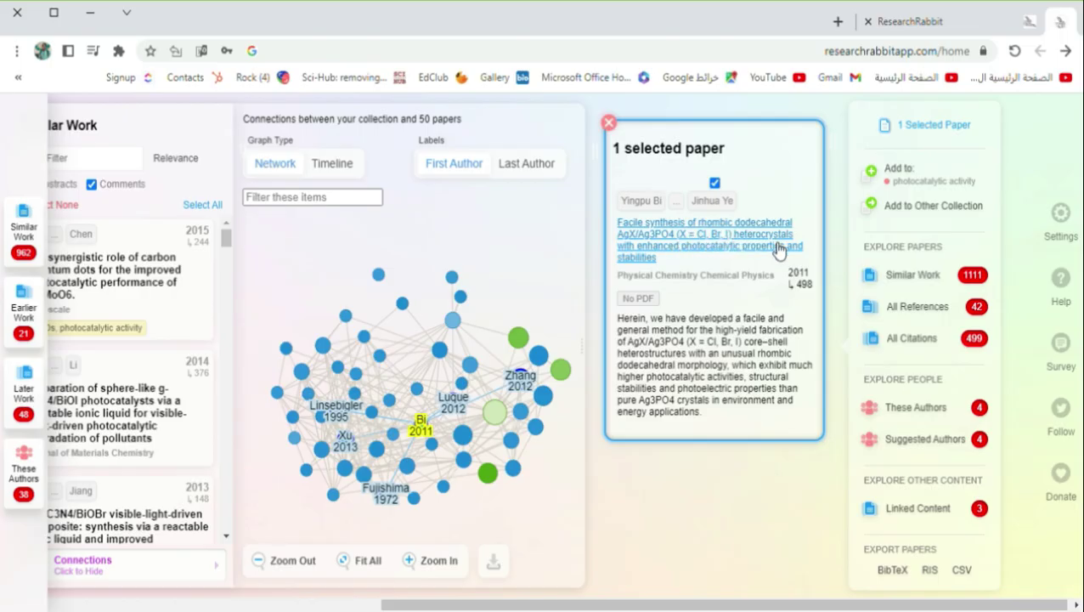
pyautogui.click(462, 437)
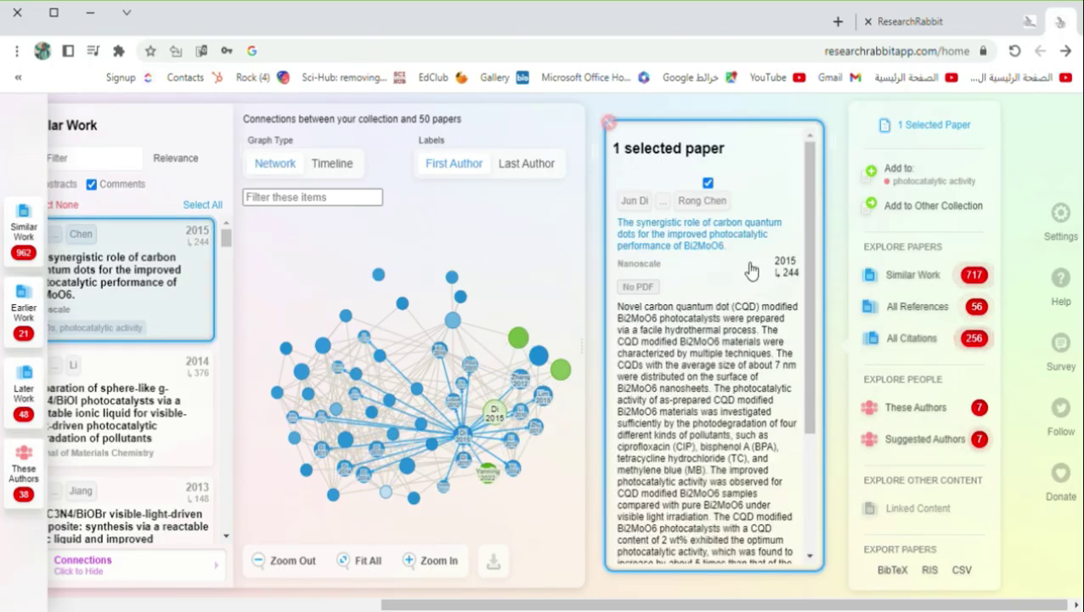
pyautogui.click(531, 416)
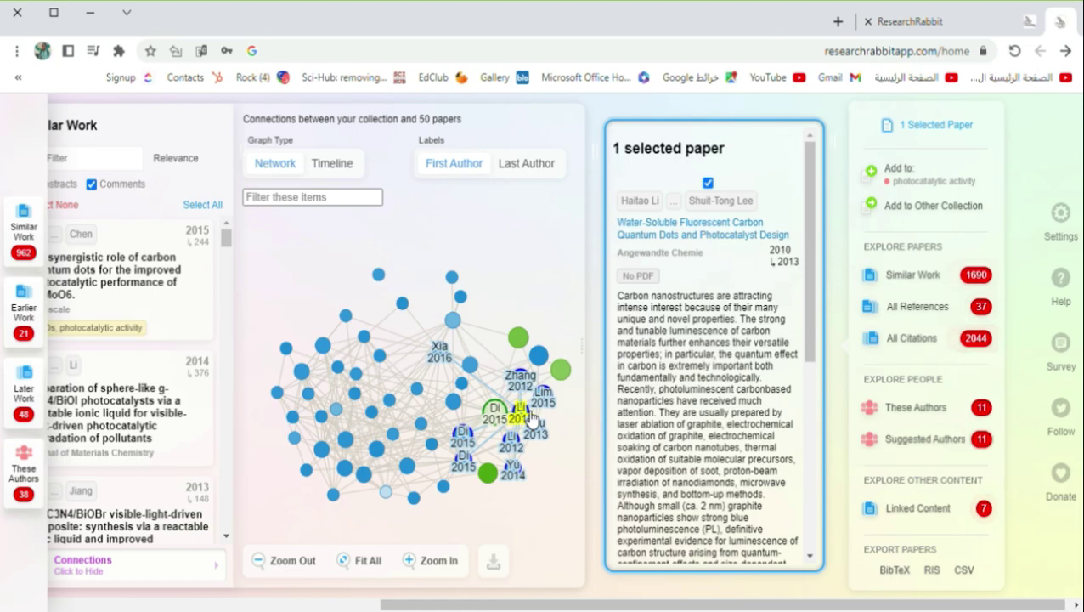
pyautogui.click(532, 384)
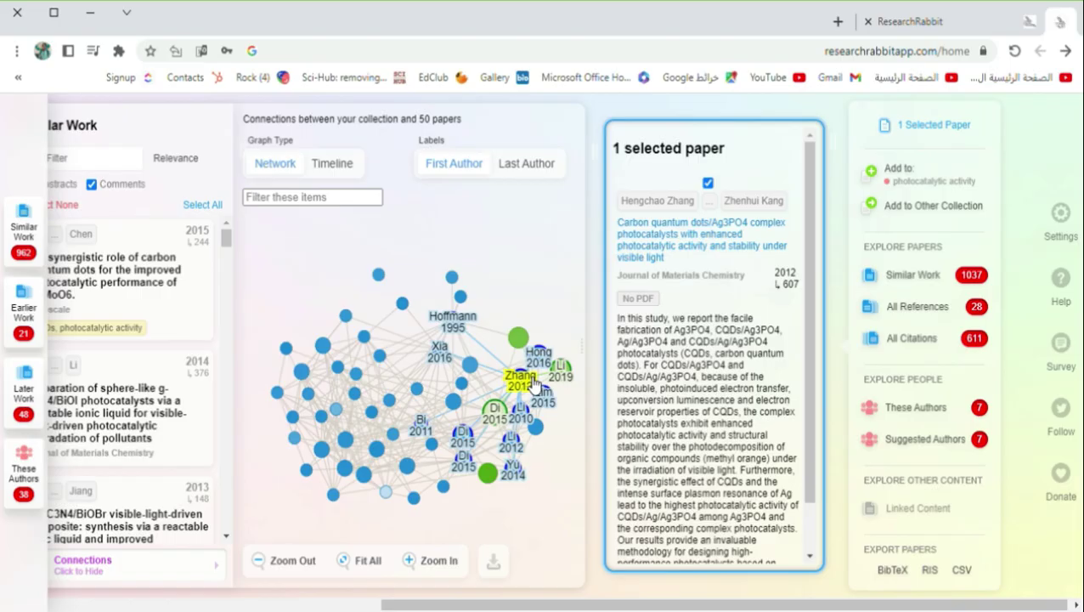
pyautogui.click(432, 451)
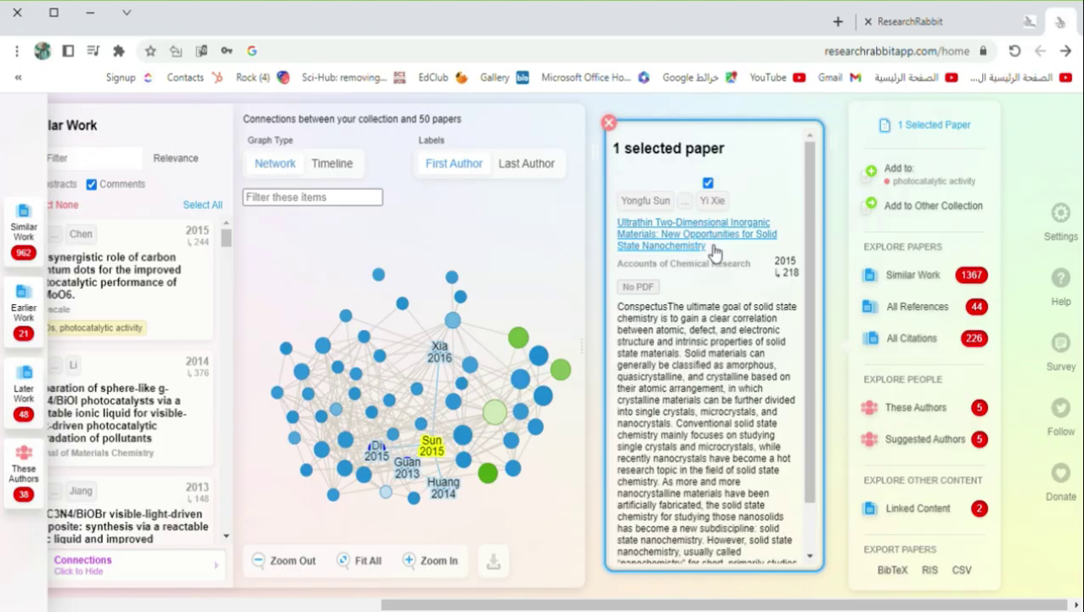
# Create a collection named "photo..n" in the CQDs category while choosing another collection for the selected paper, and close the dialog without adding it.
pyautogui.click(918, 208)
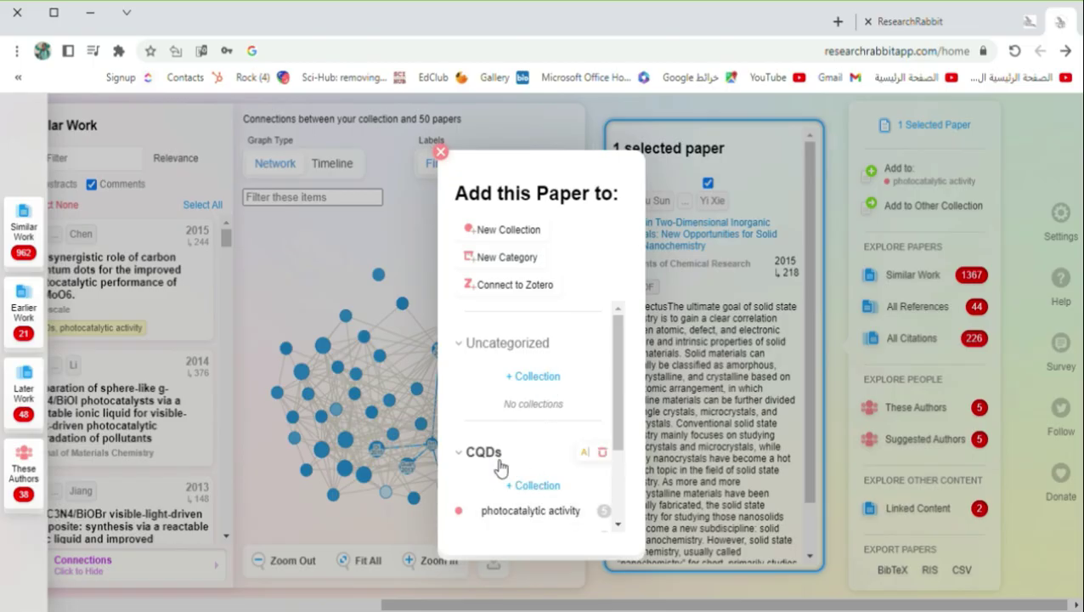
pyautogui.click(530, 487)
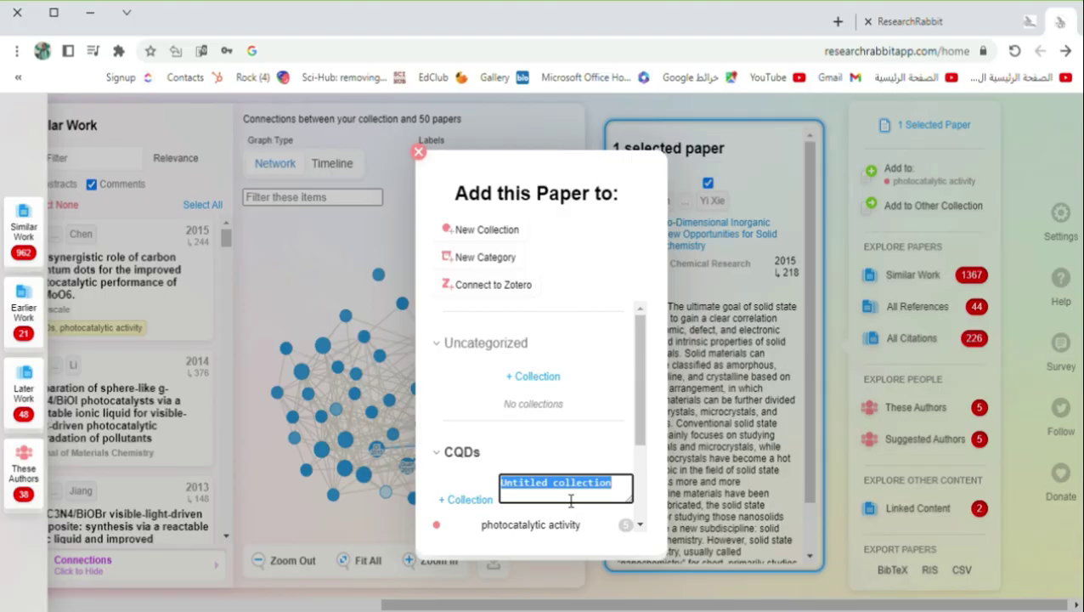
pyautogui.write('photo..n')
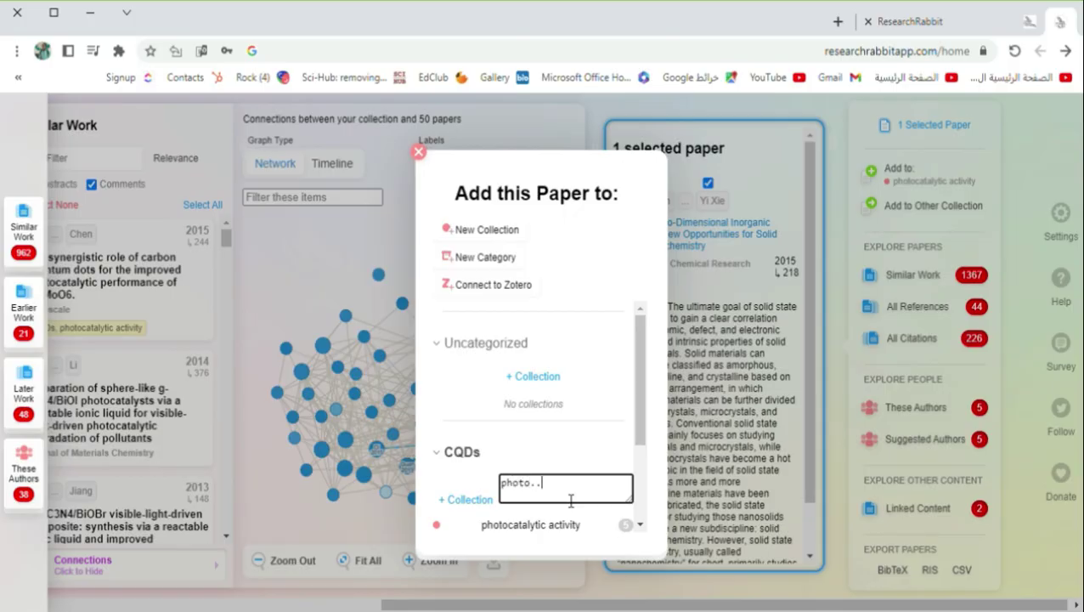
pyautogui.click(418, 152)
pyautogui.click(459, 145)
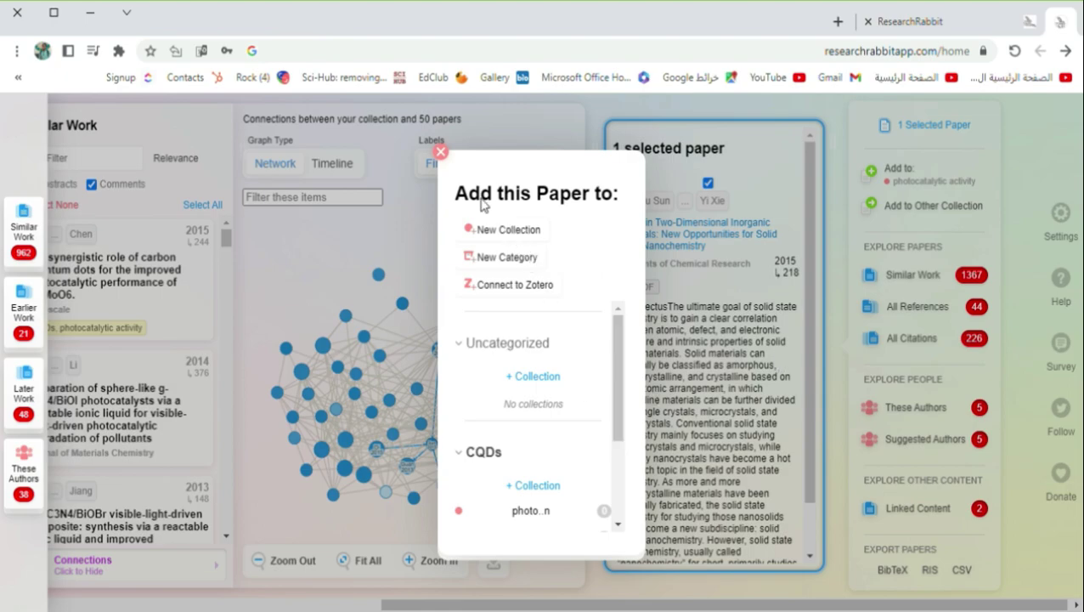
pyautogui.click(441, 154)
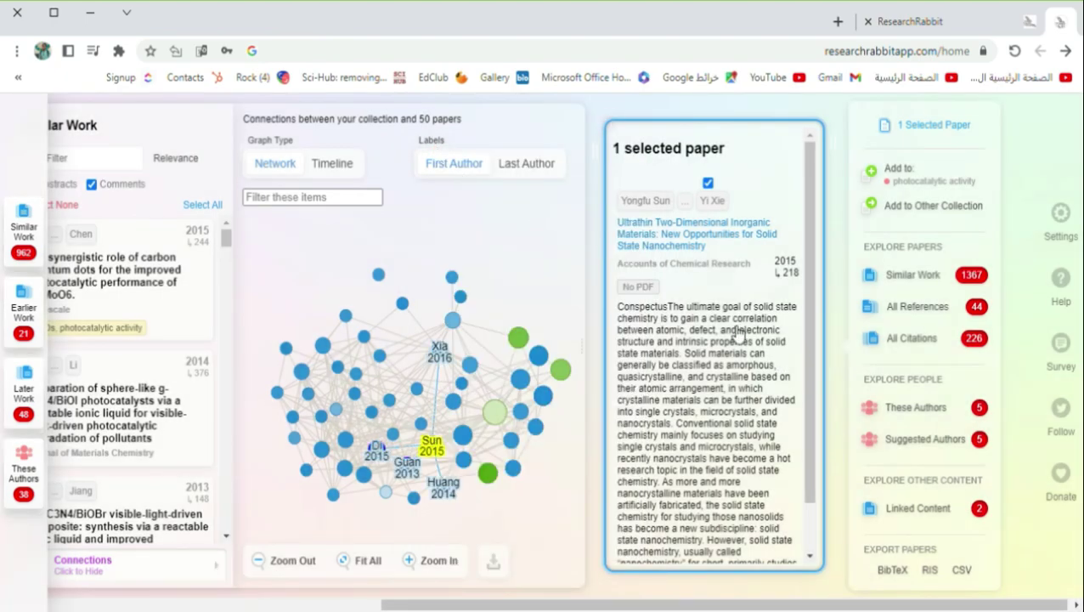
# Open the similar work of the ultrathin two-dimensional inorganic materials paper and view the 2015 CQD-modified Bi2MoO6 paper from its network.
pyautogui.click(942, 277)
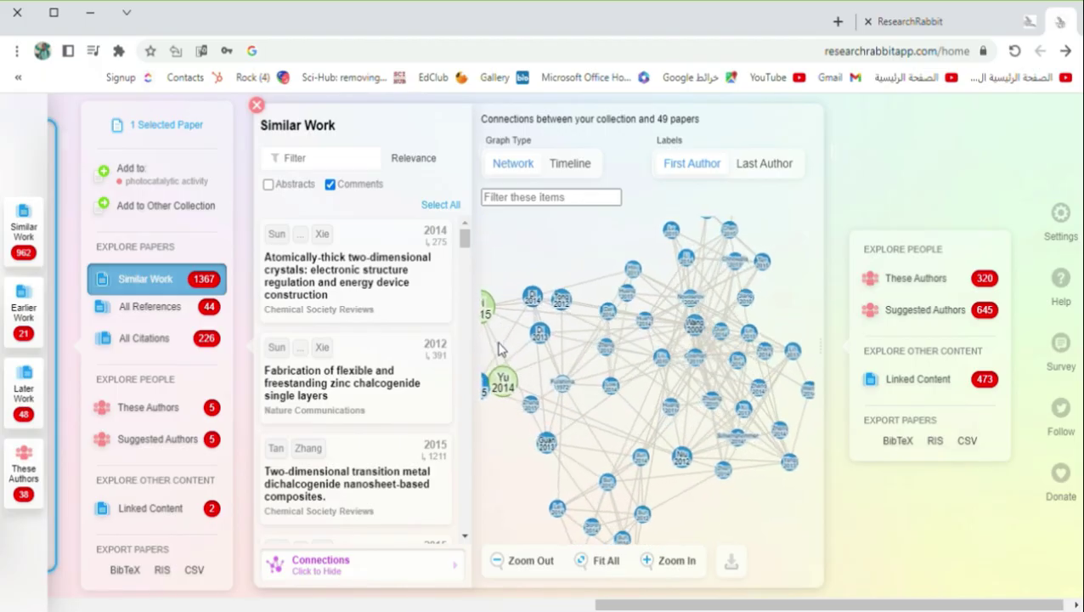
pyautogui.moveTo(544, 361); pyautogui.dragTo(695, 347)
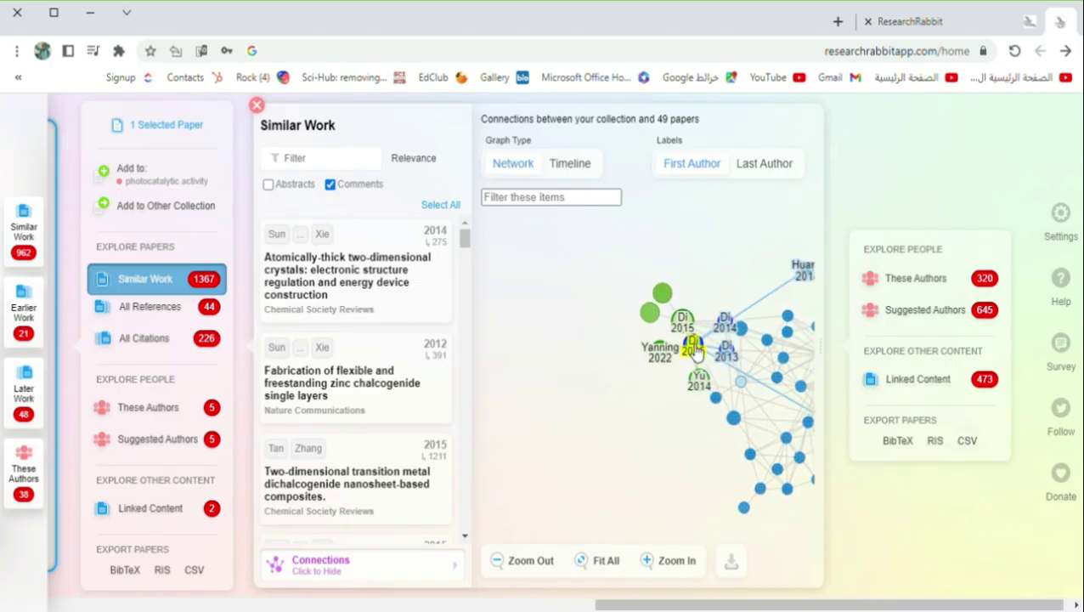
pyautogui.click(694, 345)
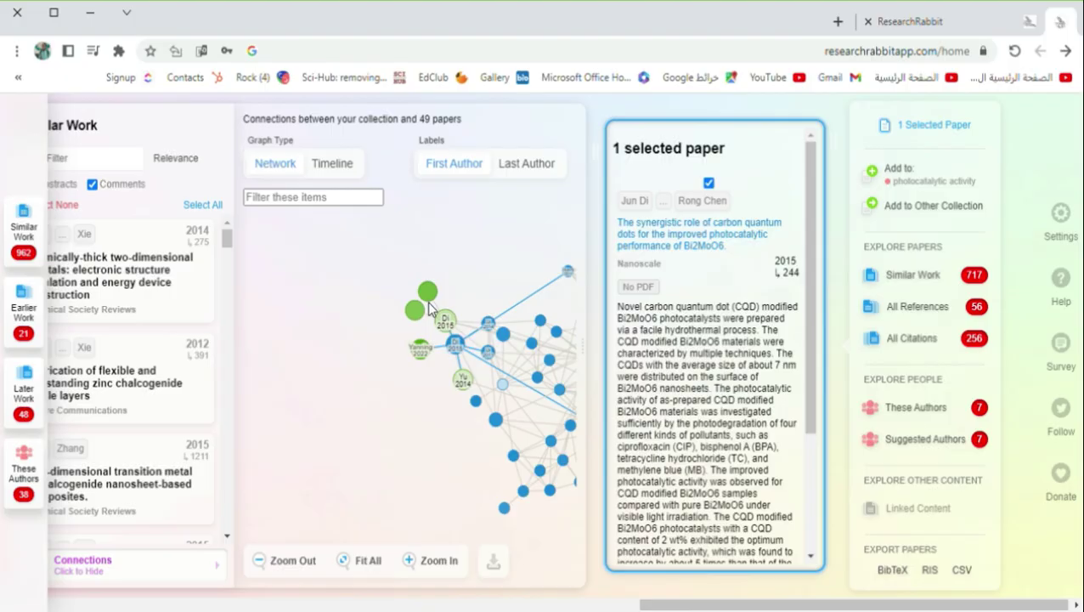
# Reselect the 2015 CQD-modified Bi2MoO6 paper in the similar work network and add it to the photocatalytic activity collection.
pyautogui.scroll(-2, 433, 280)
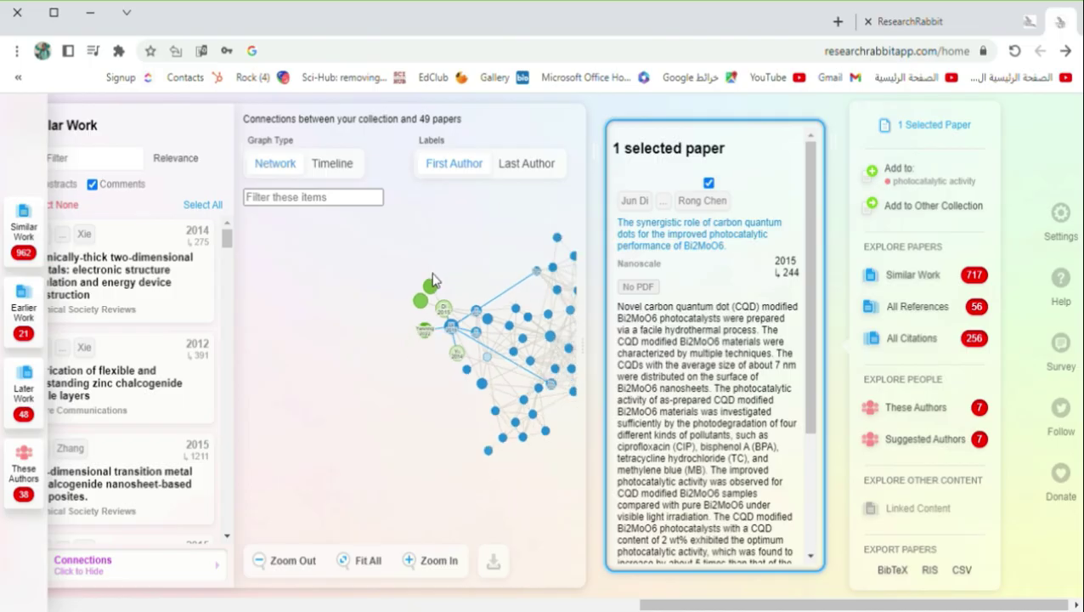
pyautogui.moveTo(295, 334); pyautogui.dragTo(338, 342)
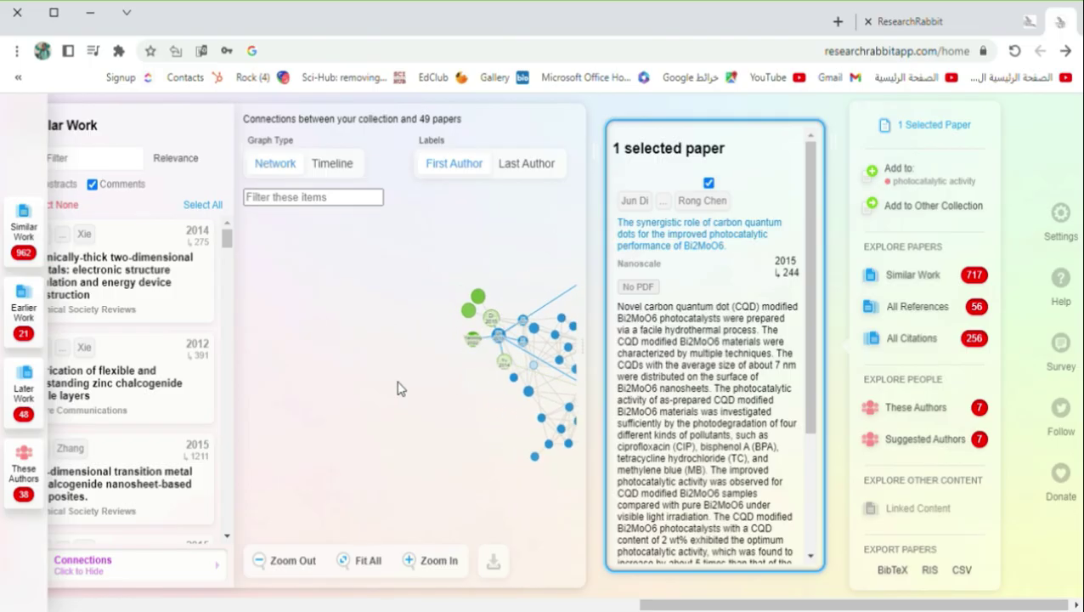
pyautogui.scroll(2, 460, 406)
pyautogui.moveTo(459, 406); pyautogui.dragTo(326, 361)
pyautogui.moveTo(380, 420); pyautogui.dragTo(376, 441)
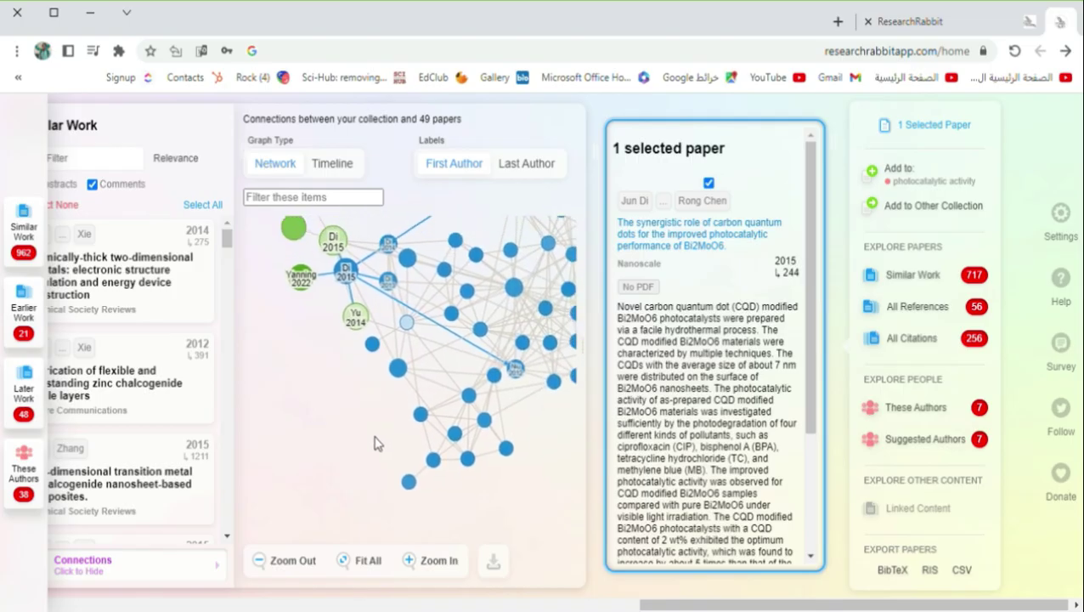
pyautogui.click(608, 123)
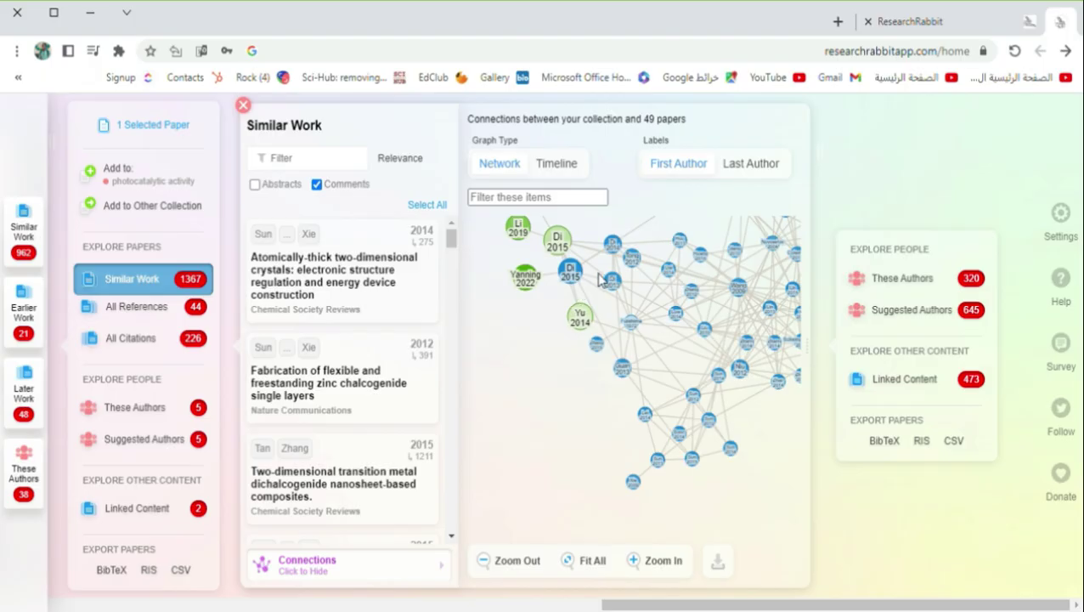
pyautogui.click(570, 270)
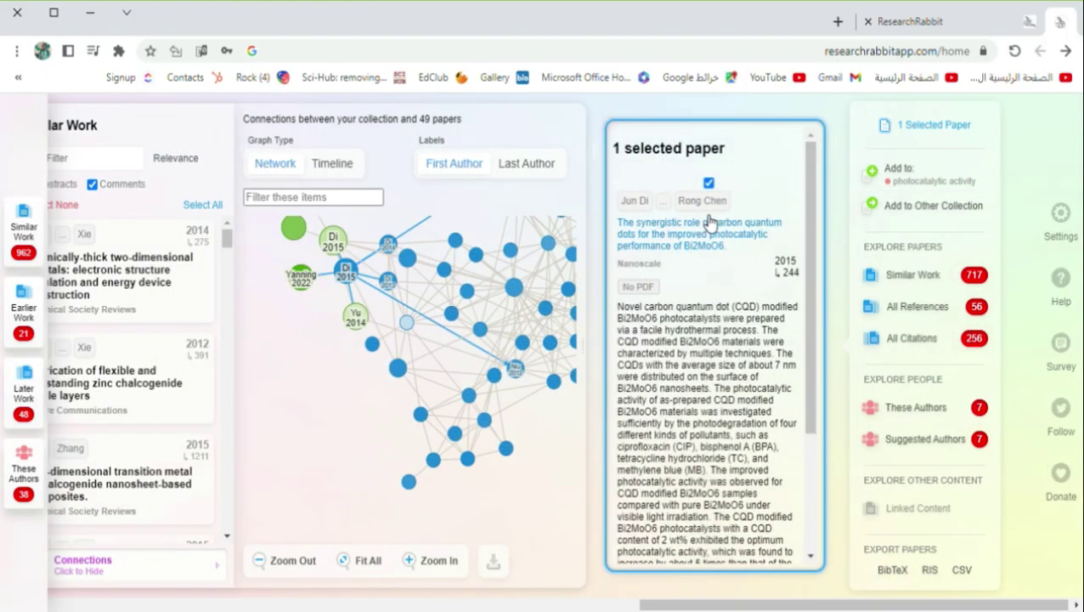
pyautogui.click(901, 181)
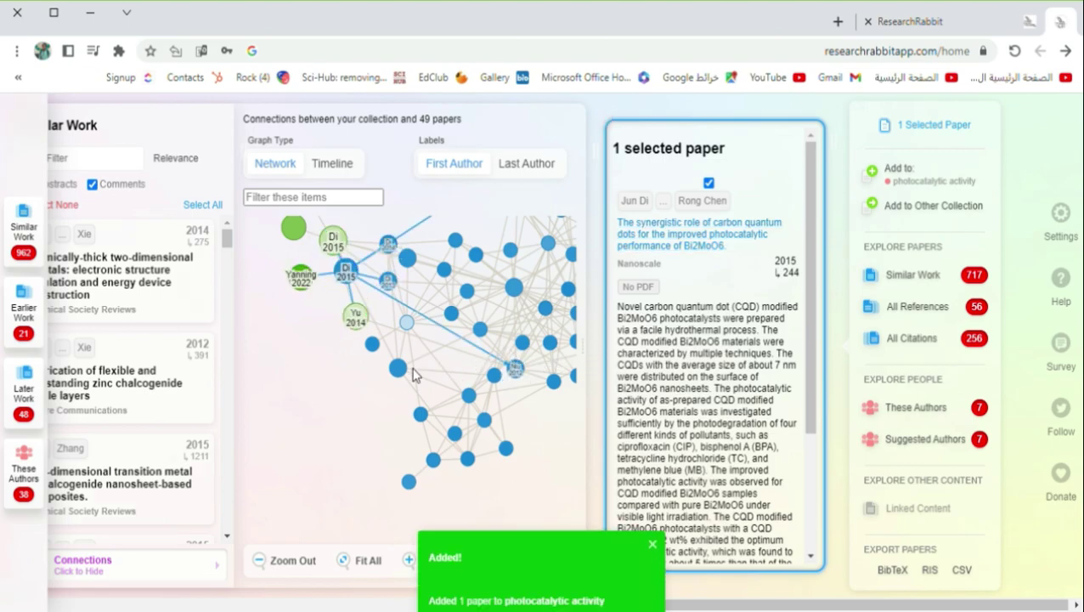
# Add the 2013 bismuth oxychloride, 2013 cerium(IV) oxide, 2014 graphene oxide/g-C3N4 and 2012 "Nano-photocatalytic Materials" papers from the network to the photocatalytic activity collection.
pyautogui.click(406, 371)
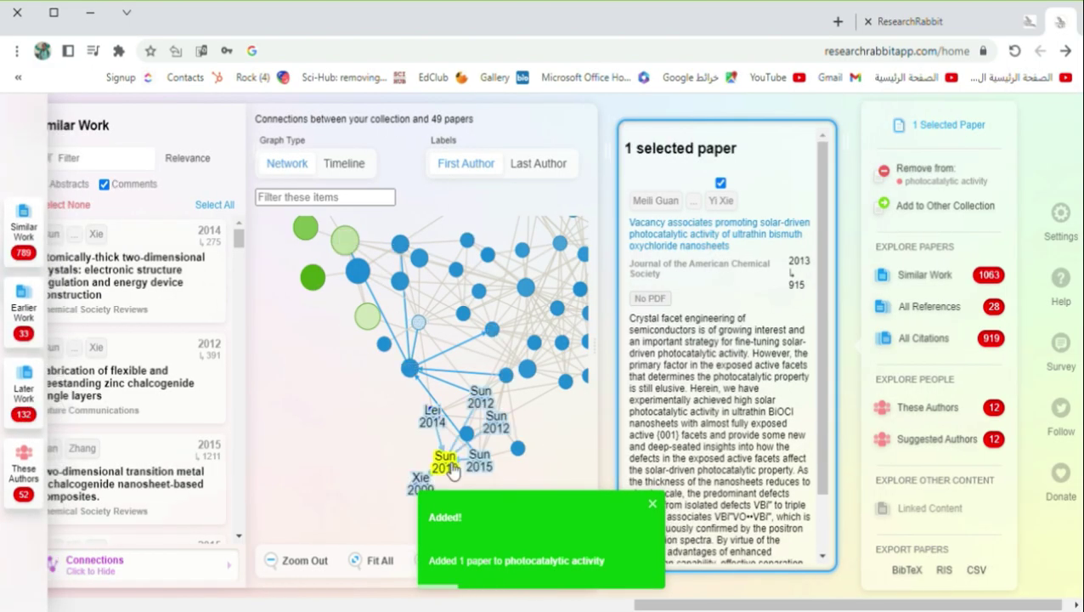
pyautogui.click(451, 472)
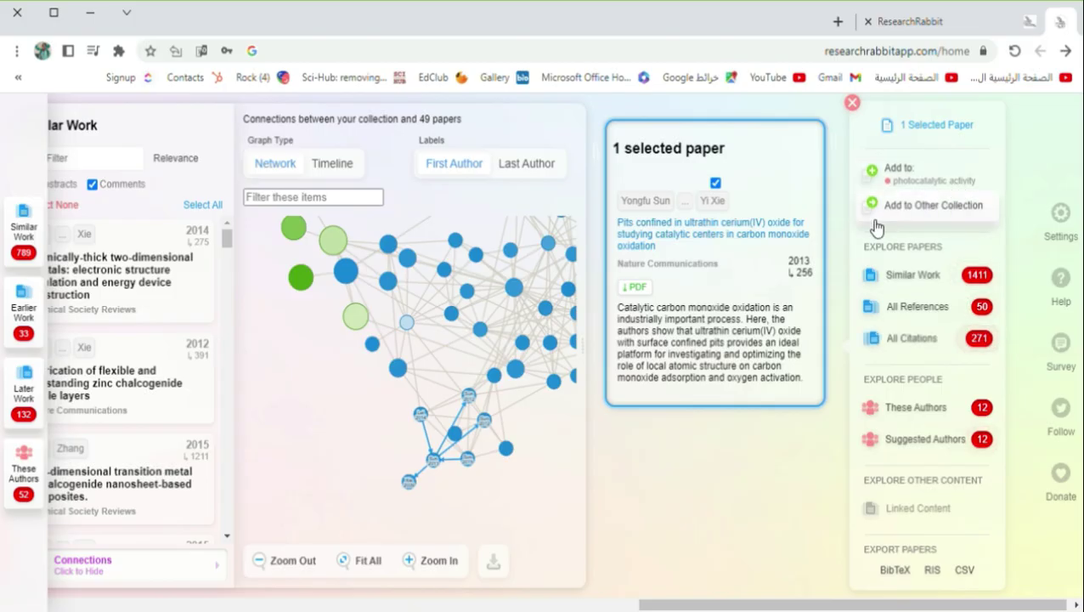
pyautogui.click(447, 274)
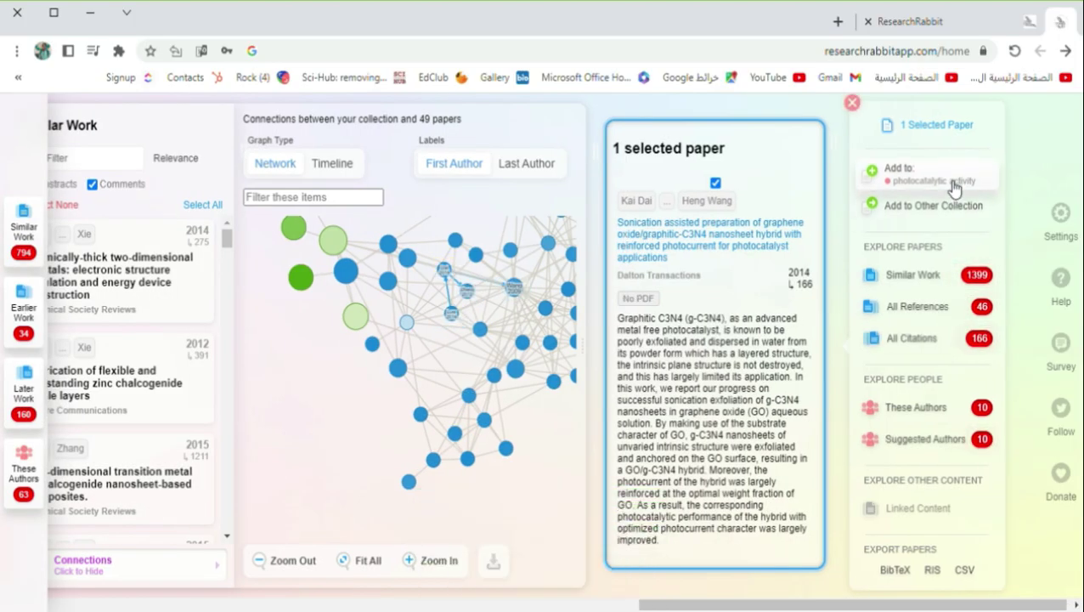
pyautogui.click(410, 257)
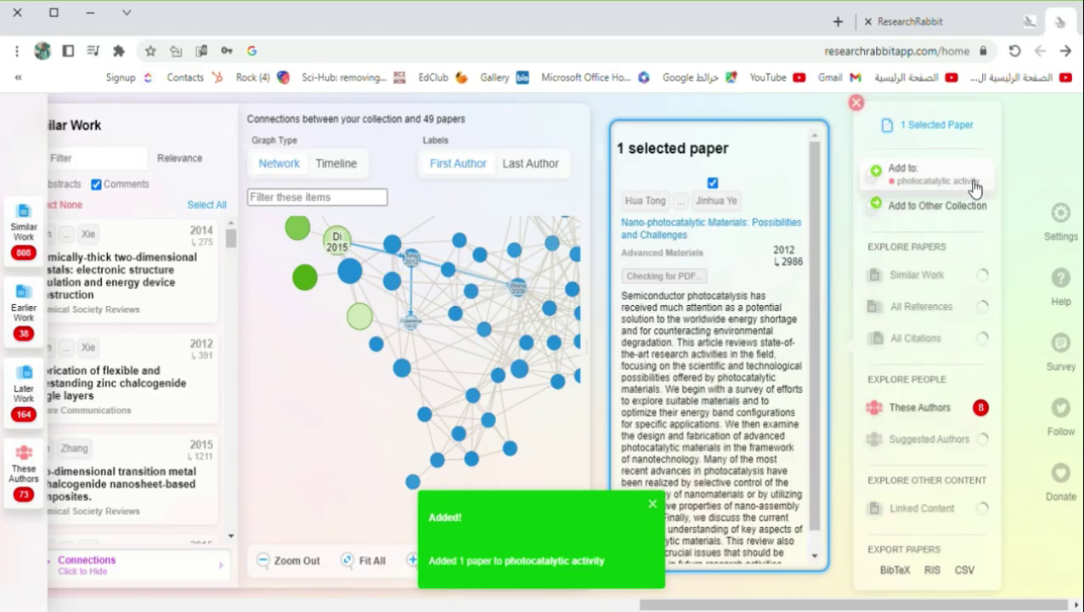
pyautogui.click(971, 181)
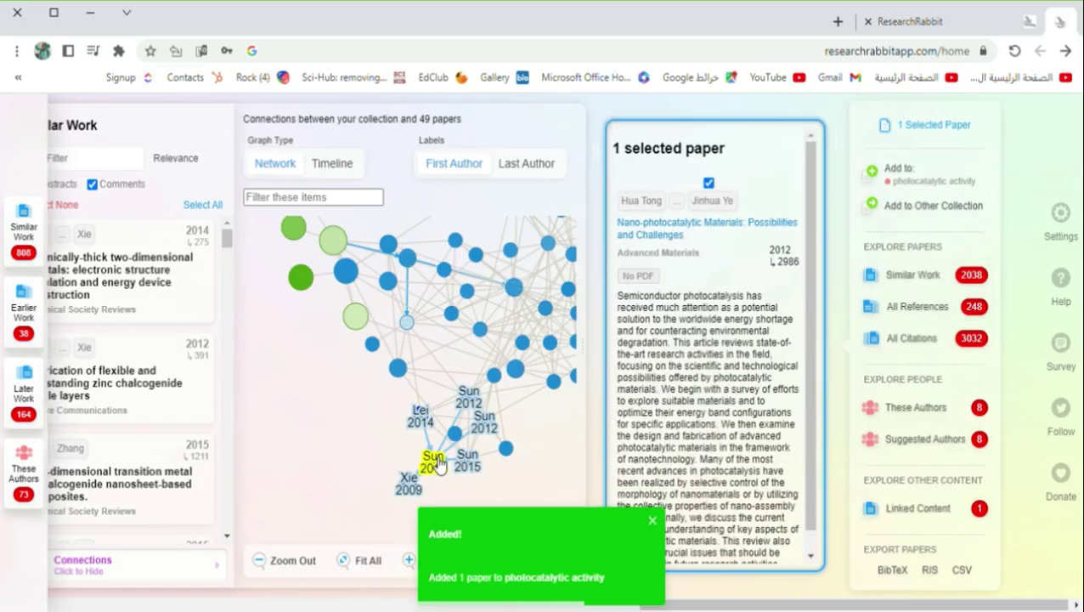
pyautogui.scroll(3, 435, 463)
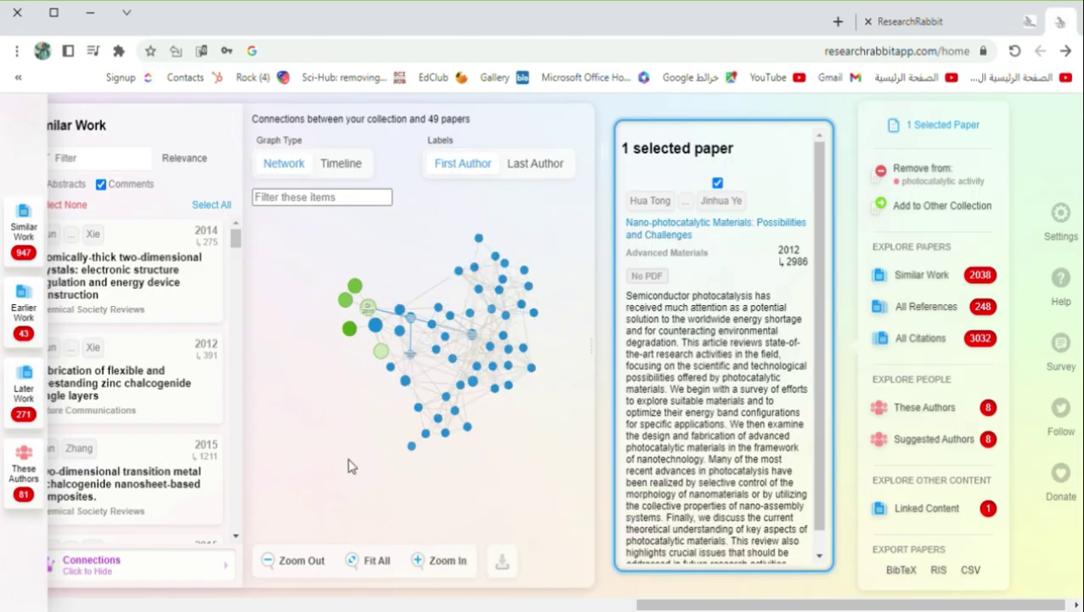
# Close the similar work views to return to the photocatalytic activity collection, and view its earlier work network before closing it.
pyautogui.click(615, 124)
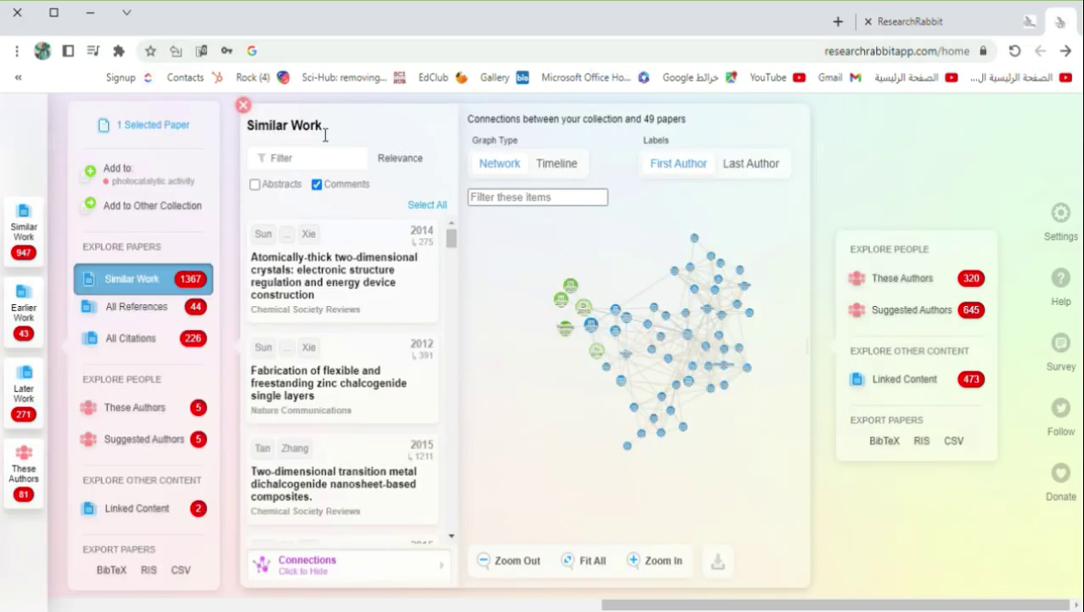
pyautogui.click(243, 105)
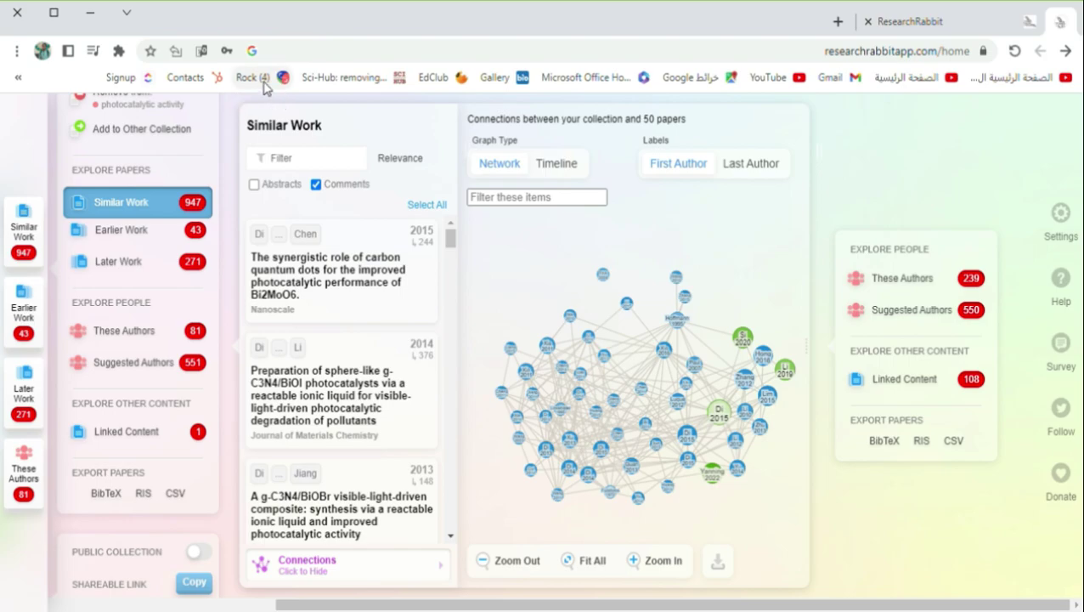
pyautogui.click(247, 109)
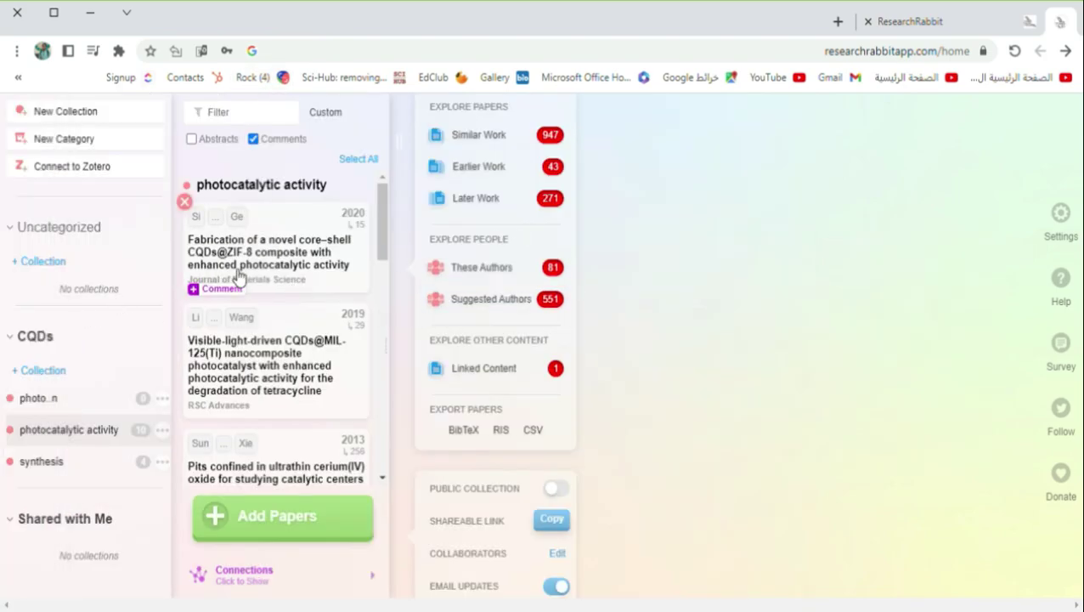
pyautogui.click(132, 440)
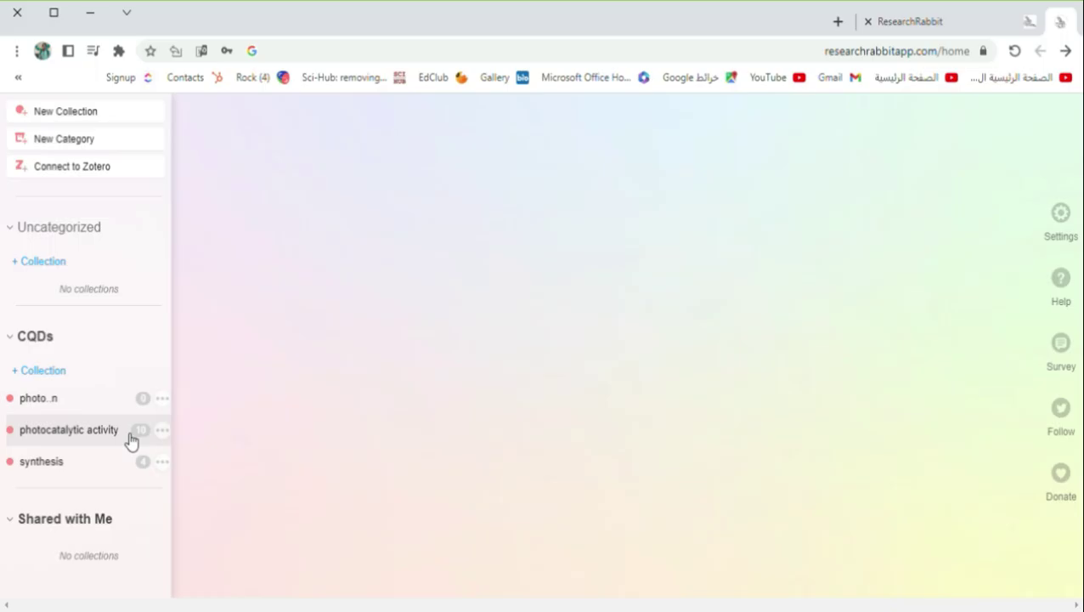
pyautogui.click(132, 439)
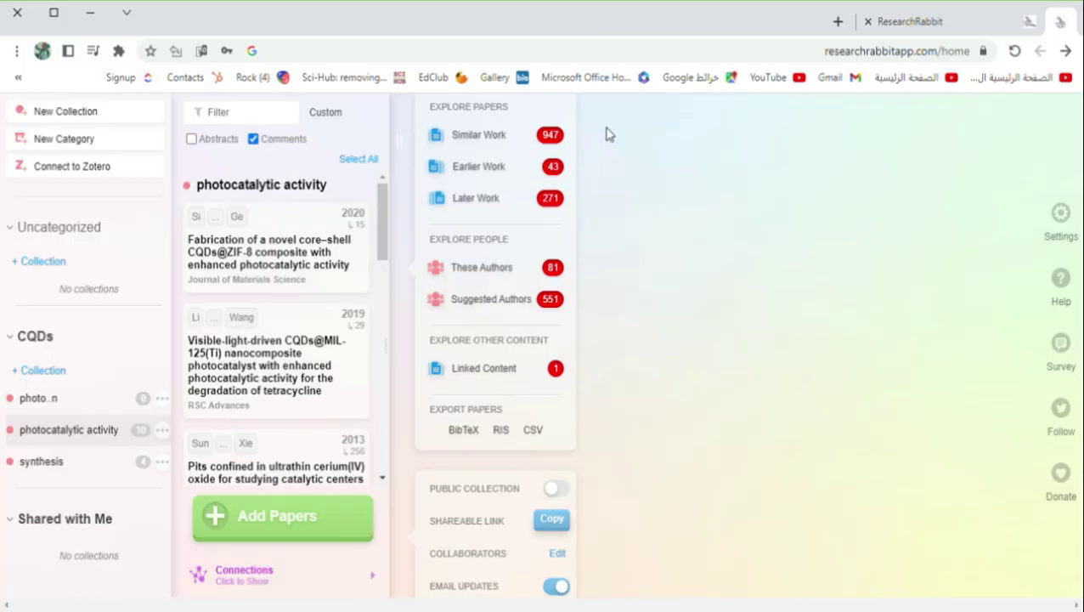
pyautogui.click(515, 182)
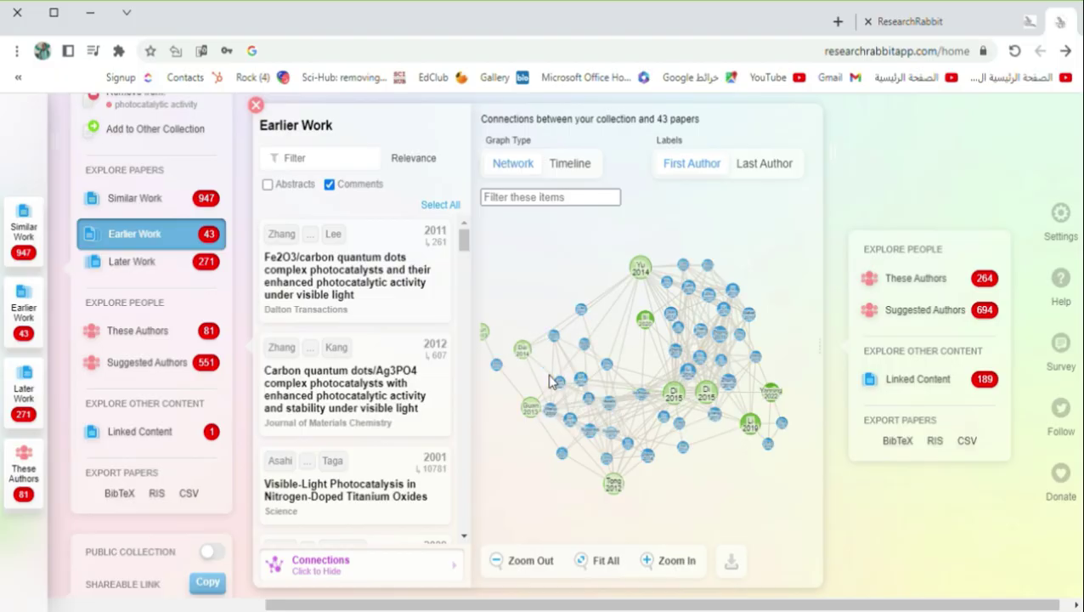
pyautogui.click(255, 106)
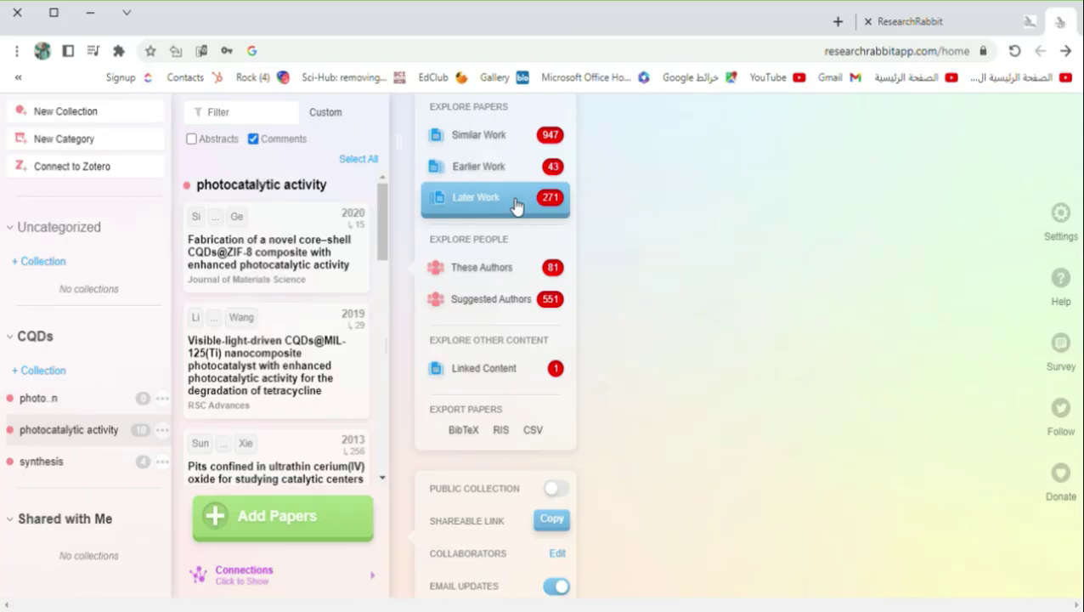
# Open the network of authors for the synthesis collection and select the first listed author.
pyautogui.click(43, 462)
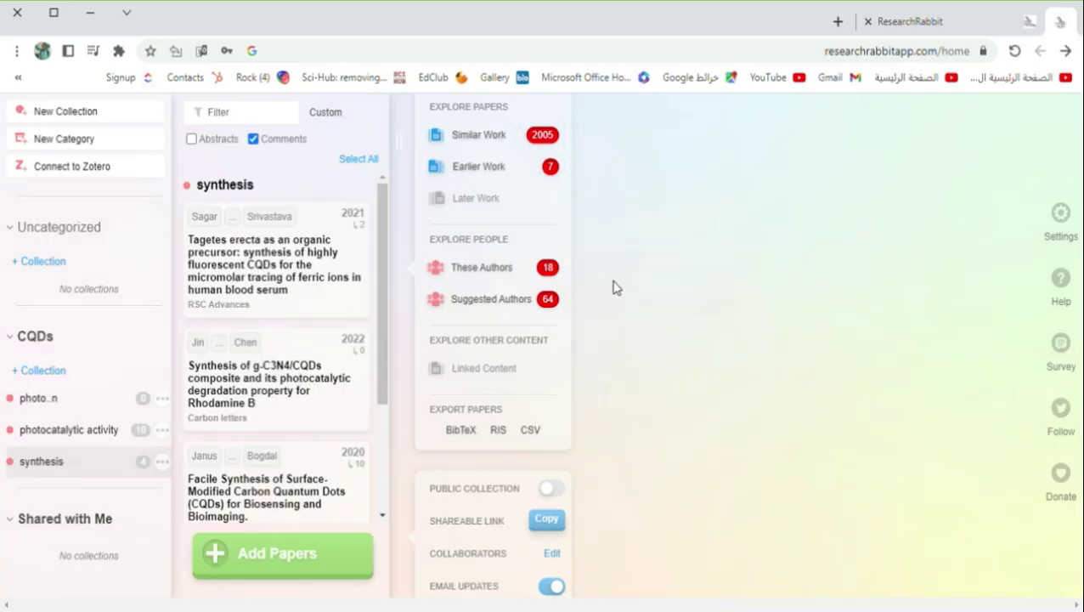
pyautogui.click(520, 279)
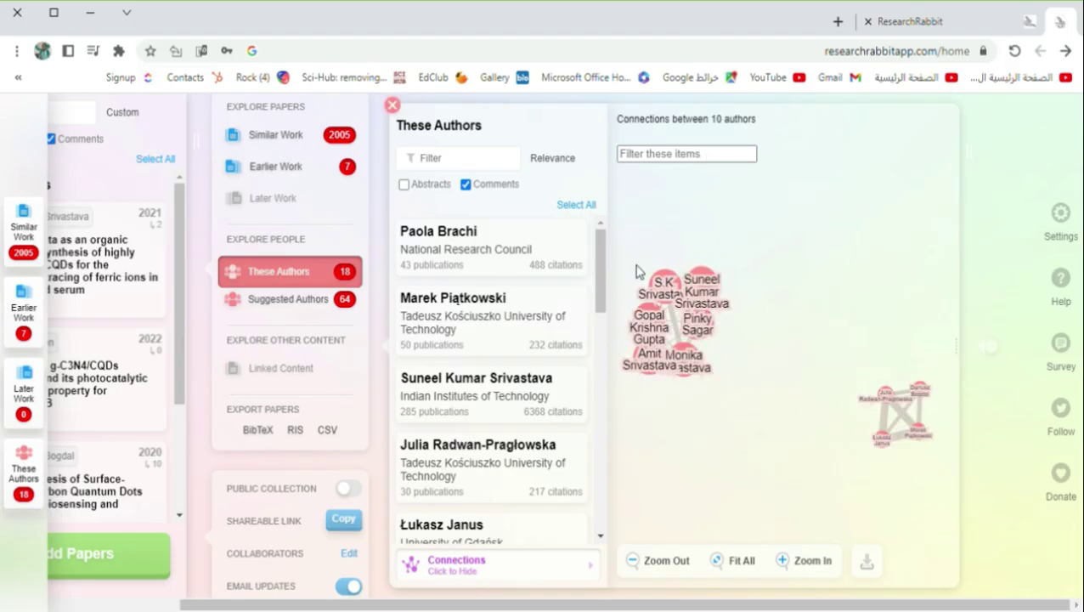
pyautogui.click(512, 252)
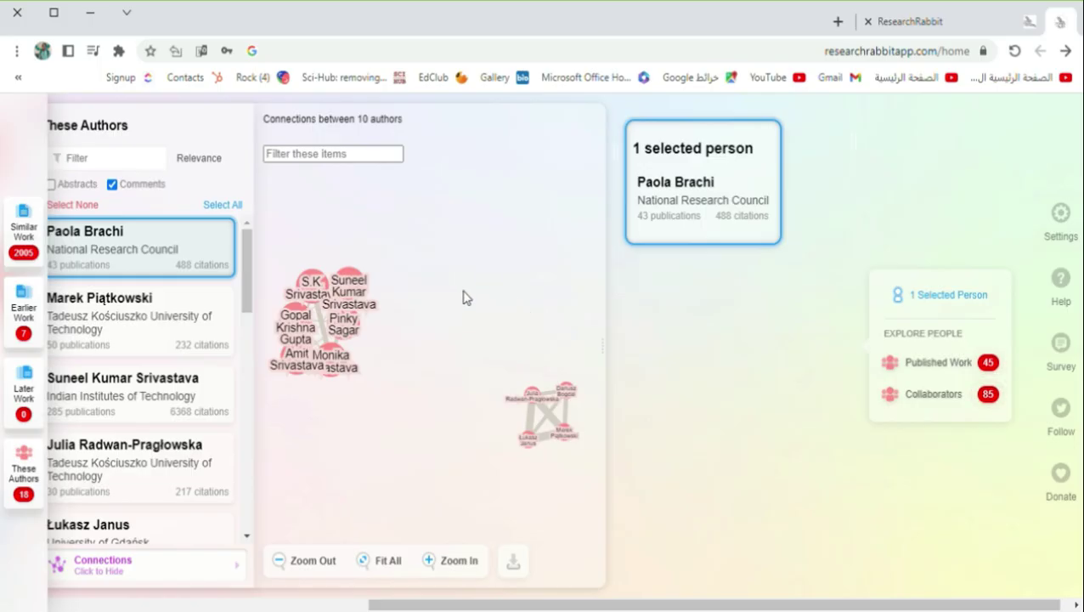
# Browse the selected author's collaborators, and close the author views to return to the synthesis collection.
pyautogui.click(957, 398)
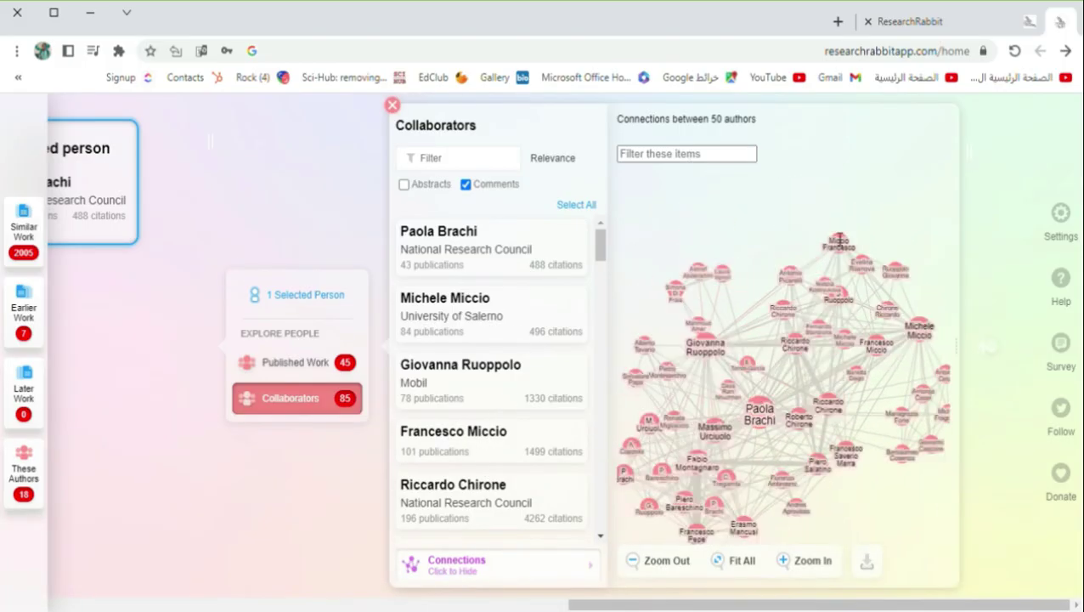
pyautogui.scroll(-3, 519, 331)
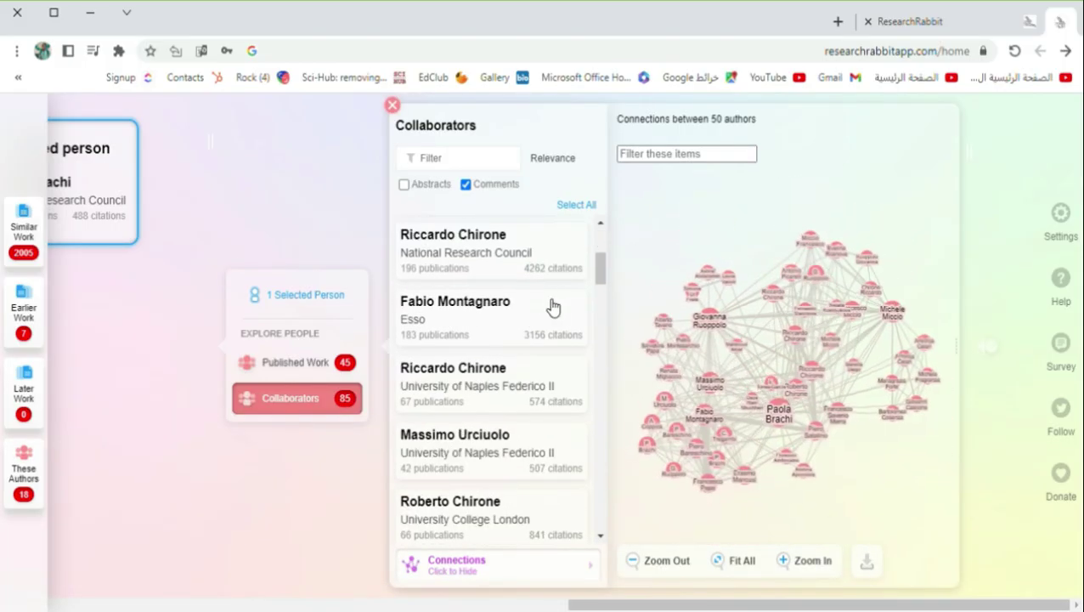
pyautogui.scroll(-2, 544, 306)
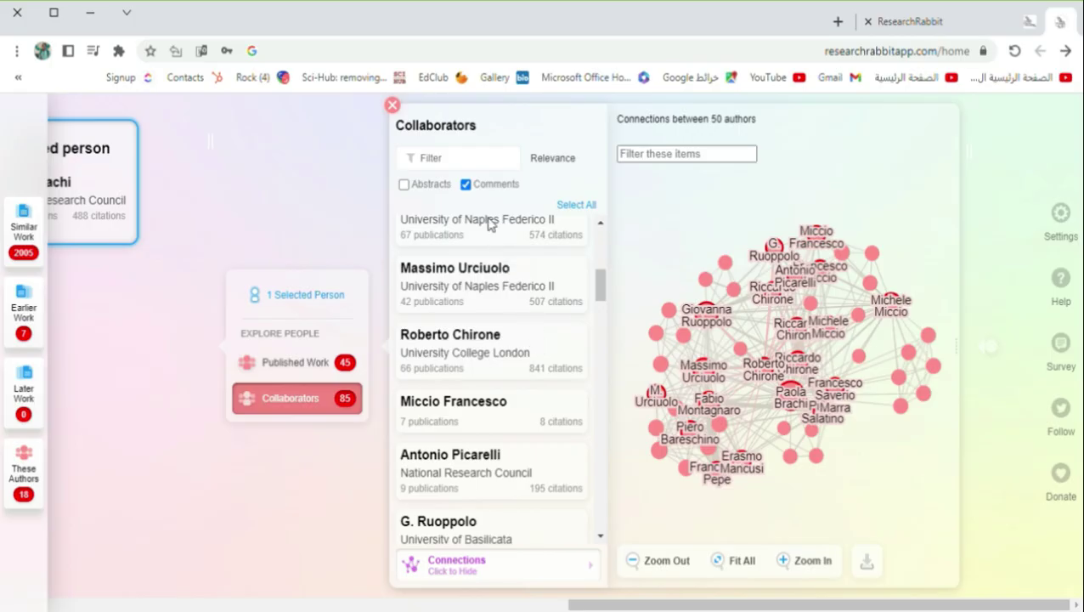
pyautogui.click(393, 105)
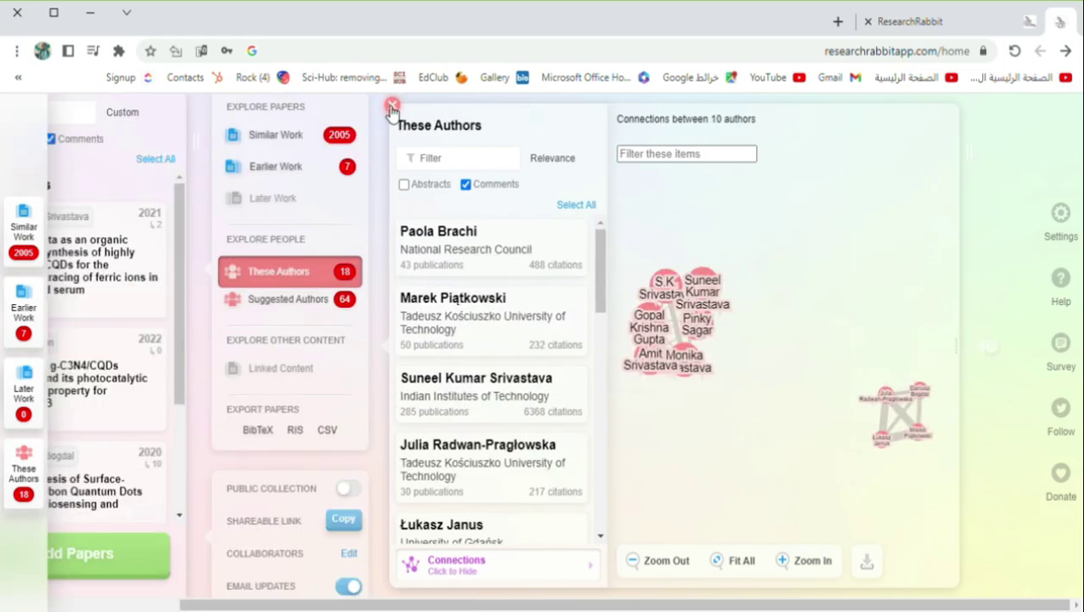
pyautogui.click(392, 107)
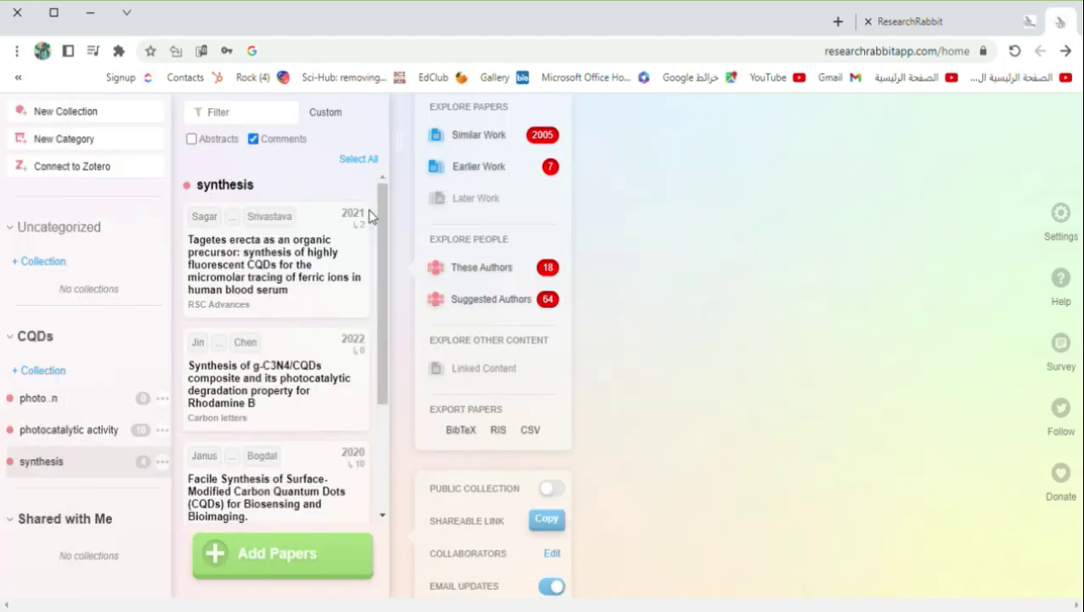